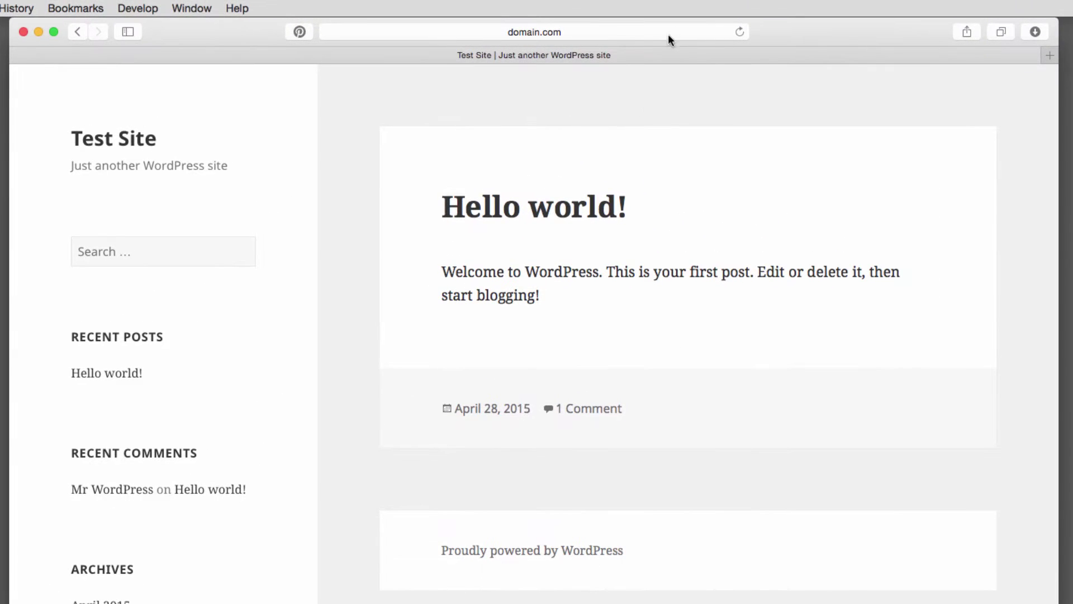
# Step: Reload the site's front page by re-entering domain.com in Safari's address bar
pyautogui.click(680, 32)
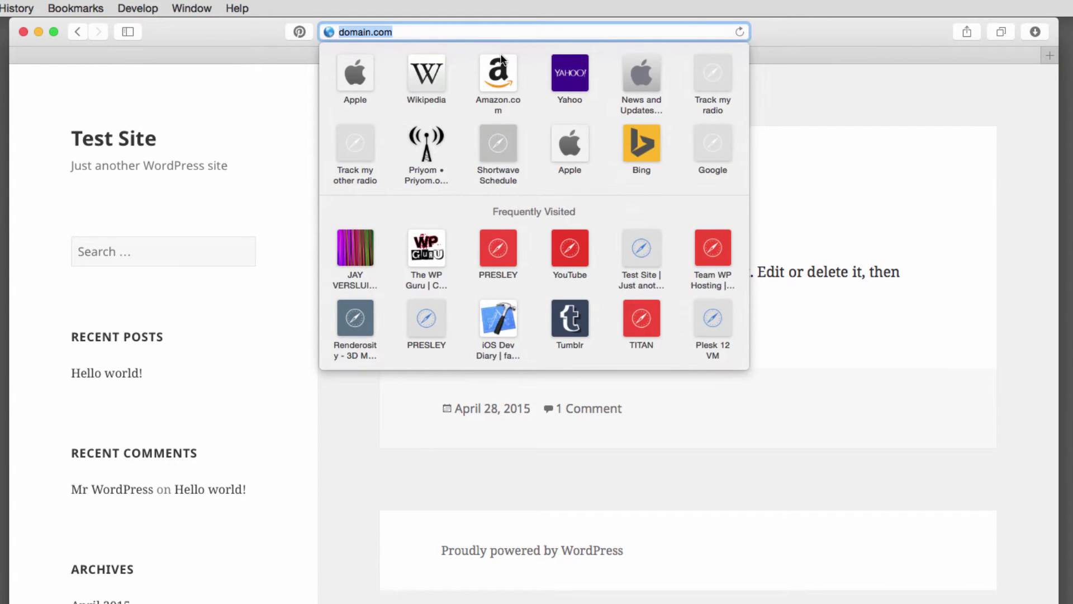
pyautogui.write('domain.com')
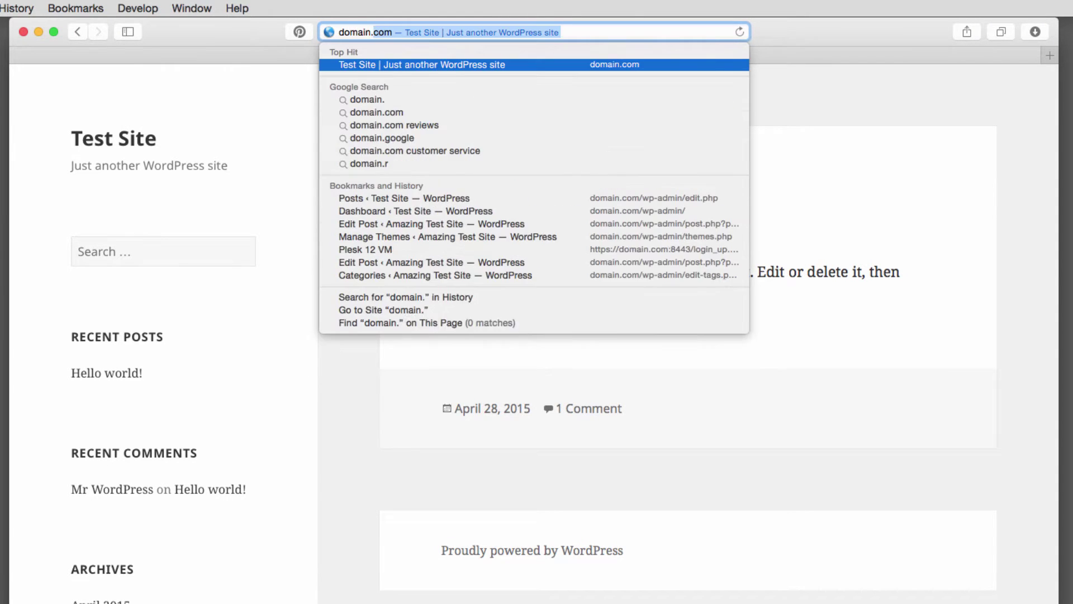
pyautogui.press('Return')
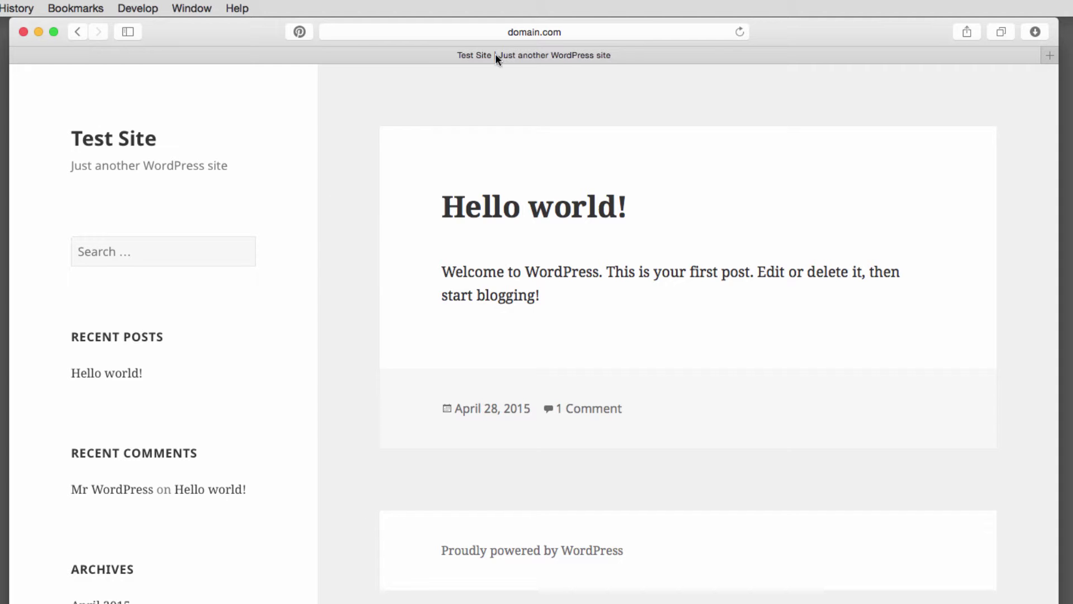
# Step: Go to domain.com/wp-admin to reach the WordPress login page
pyautogui.click(578, 32)
pyautogui.click(588, 35)
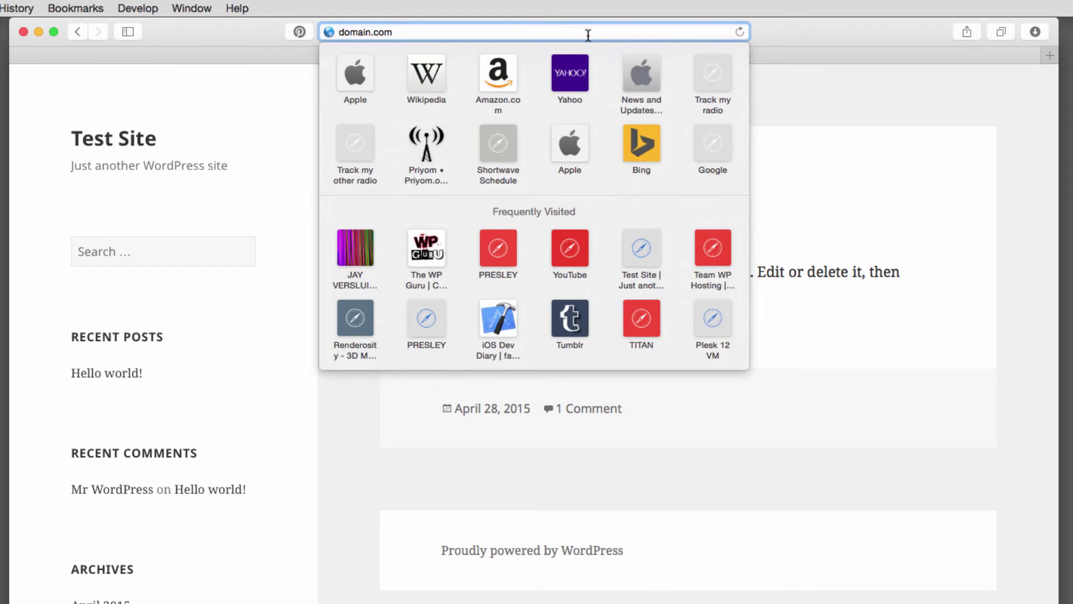
pyautogui.write('/w')
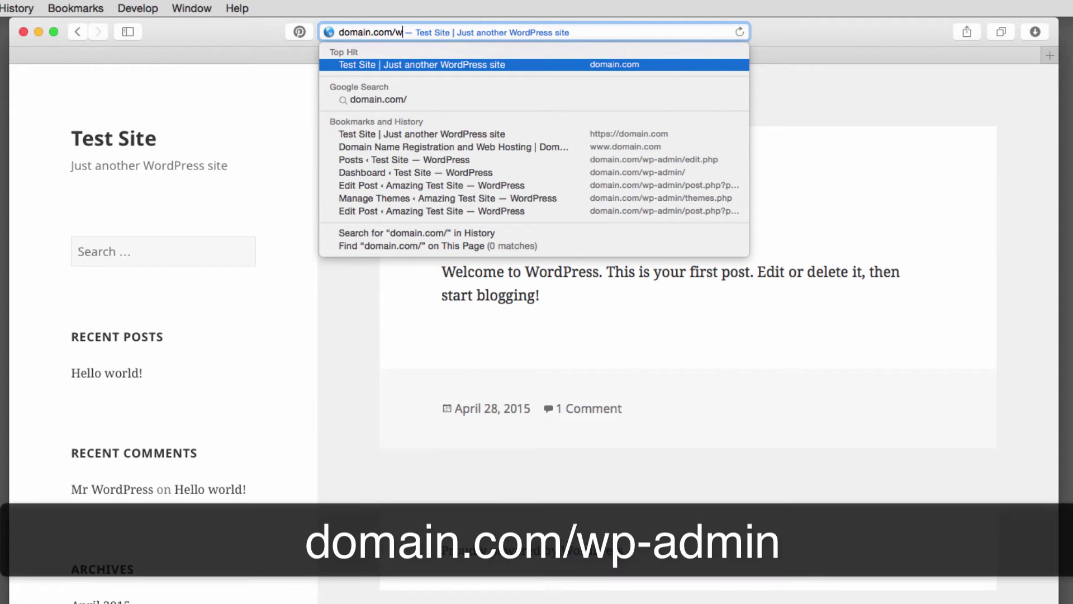
pyautogui.write('p-admin')
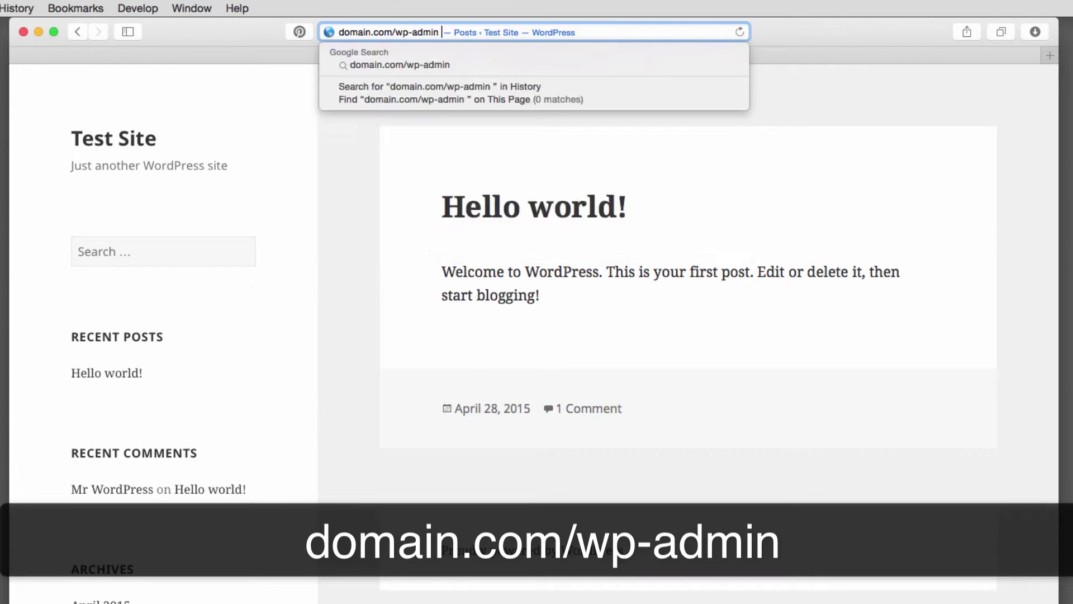
pyautogui.press('Return')
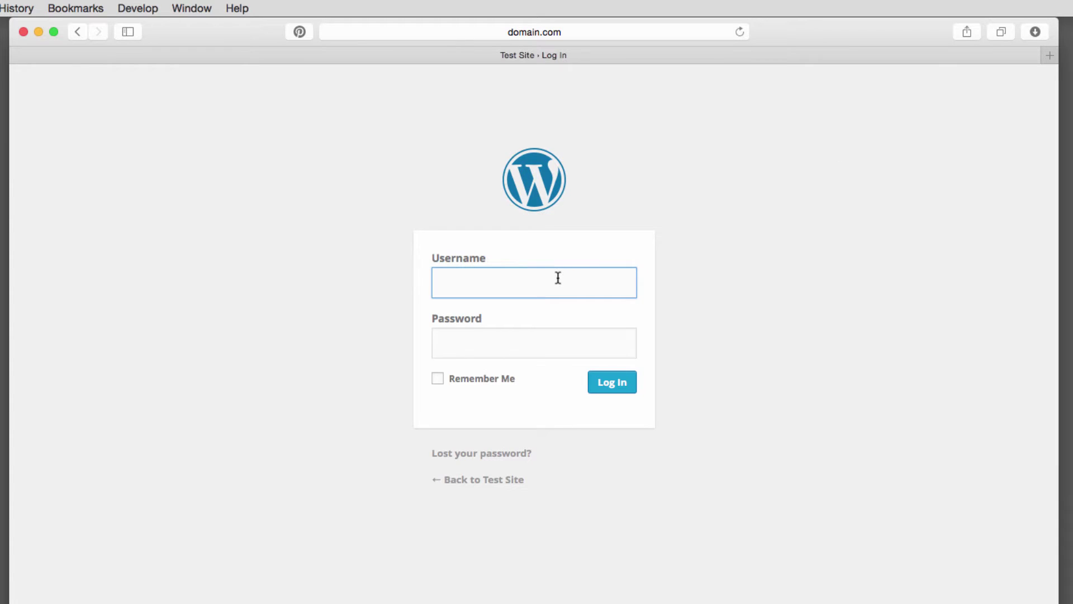
# Step: Log in with the admin username and password to reach the Test Site Dashboard
pyautogui.write('versluis')
pyautogui.press('Tab')
pyautogui.write('*********')
pyautogui.press('Return')
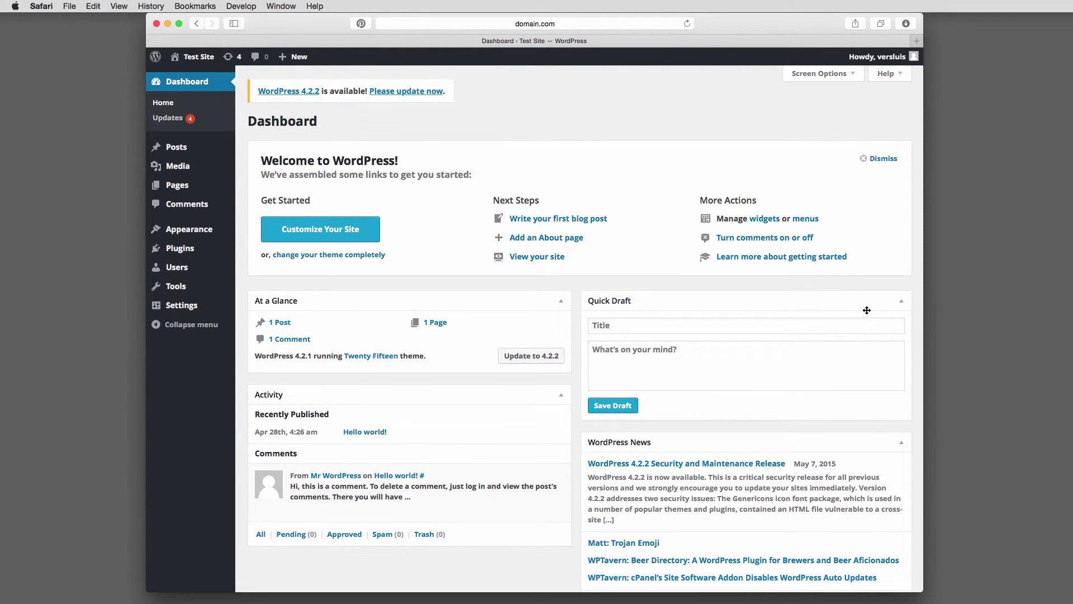
# Step: Collapse the At a Glance, Activity, Quick Draft and WordPress News boxes
pyautogui.click(561, 303)
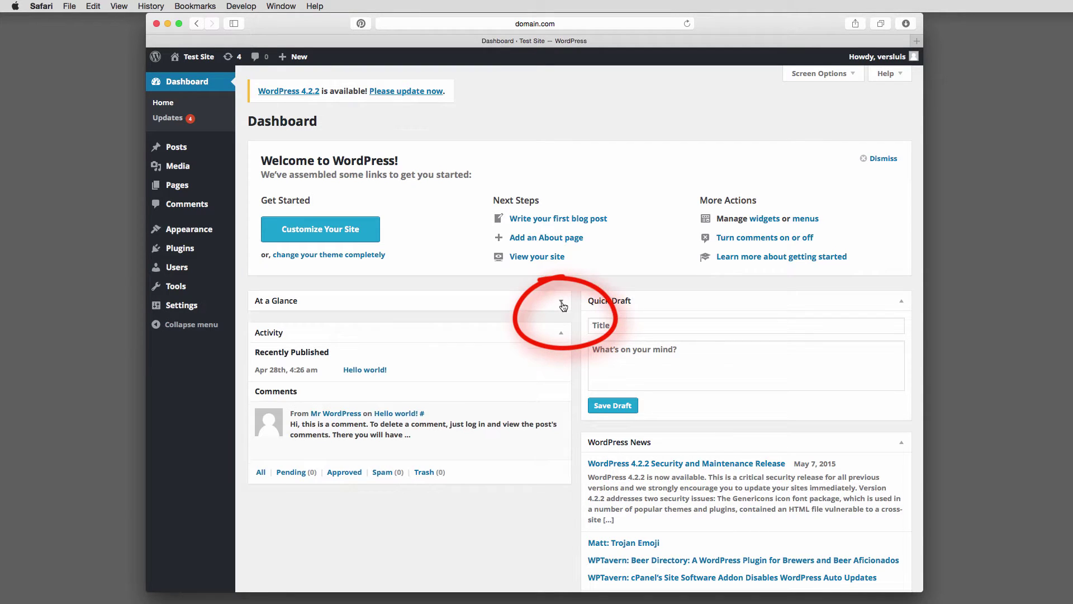
pyautogui.click(562, 333)
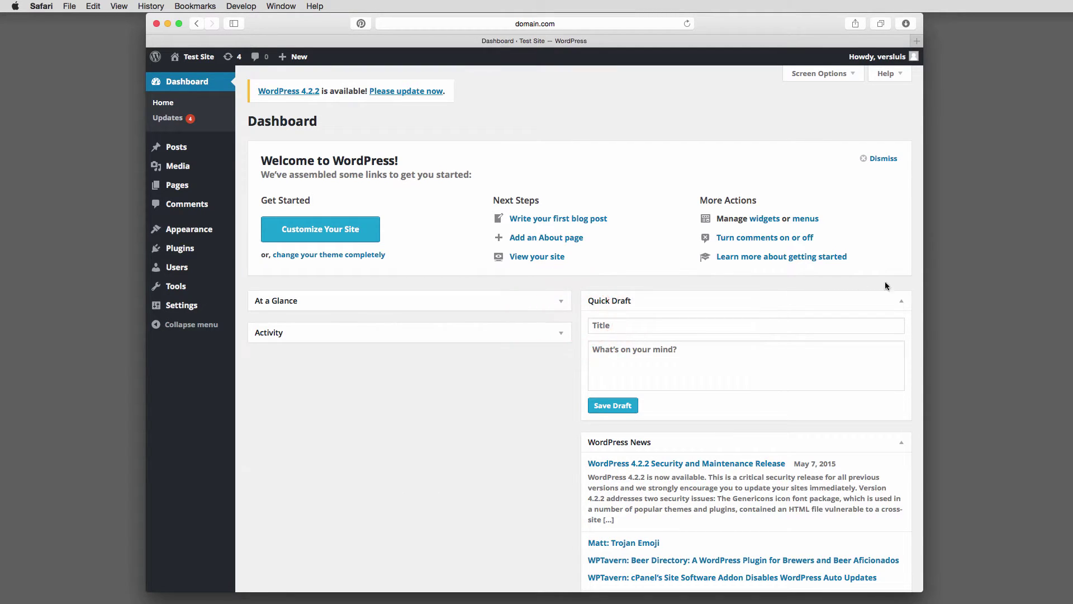
pyautogui.click(900, 302)
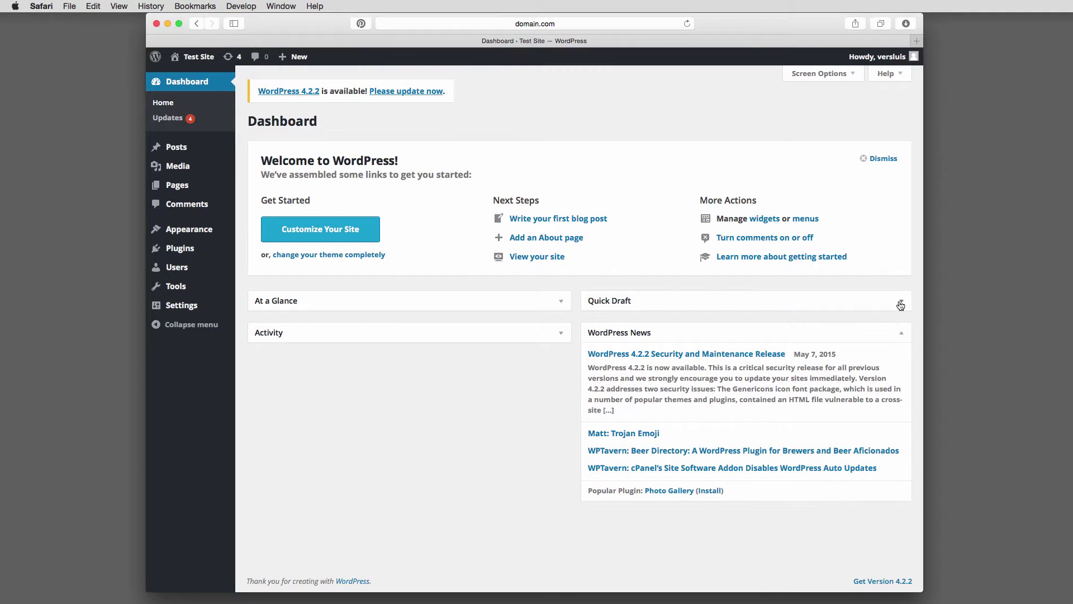
pyautogui.click(903, 336)
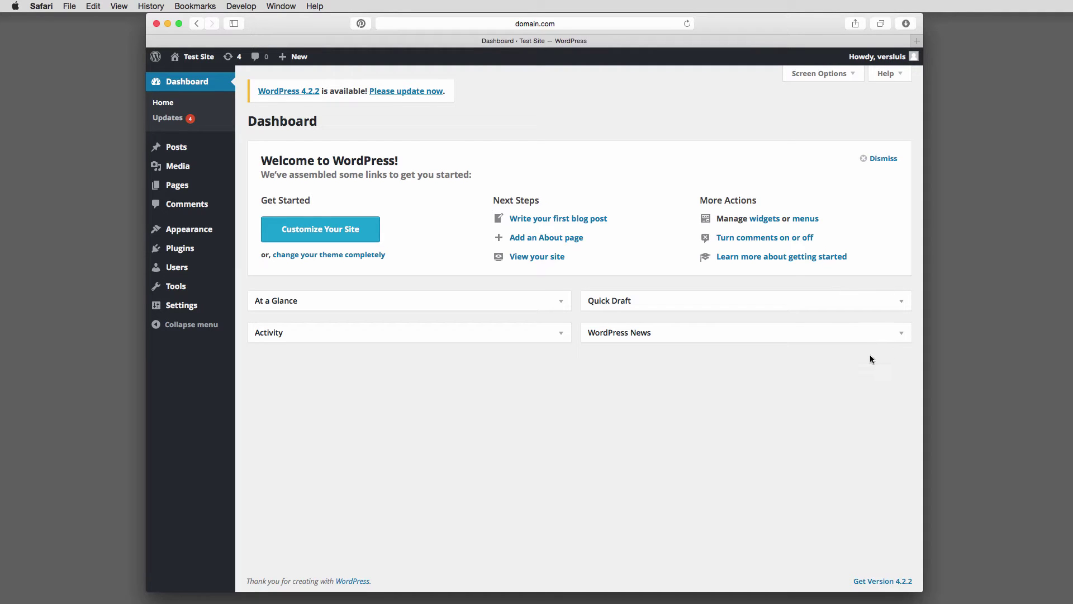
# Step: Expand all four Dashboard boxes again and show the Screen Options settings
pyautogui.click(901, 301)
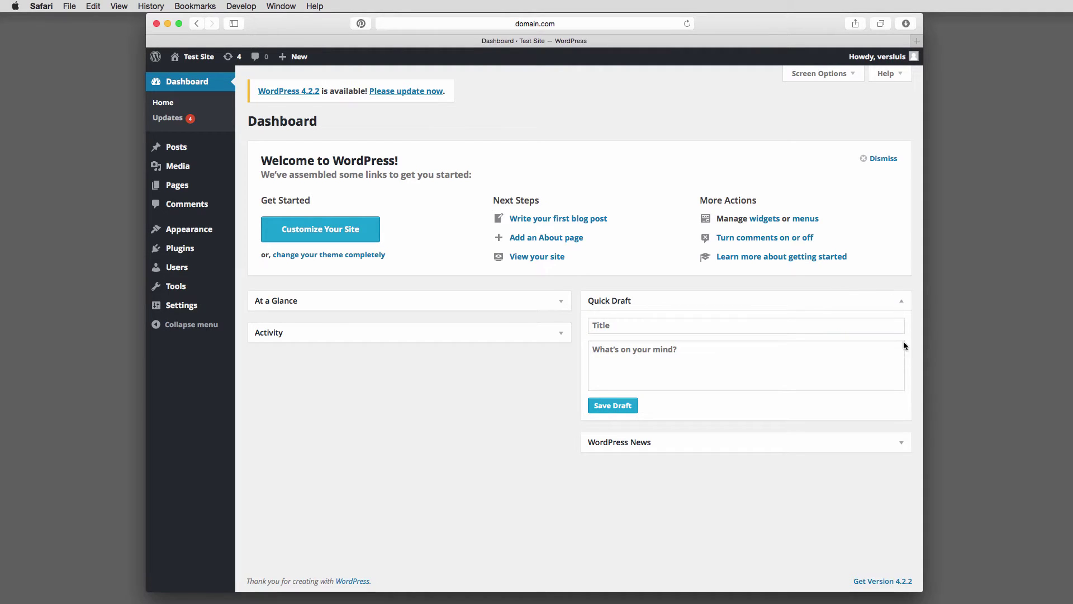
pyautogui.click(902, 442)
pyautogui.click(561, 332)
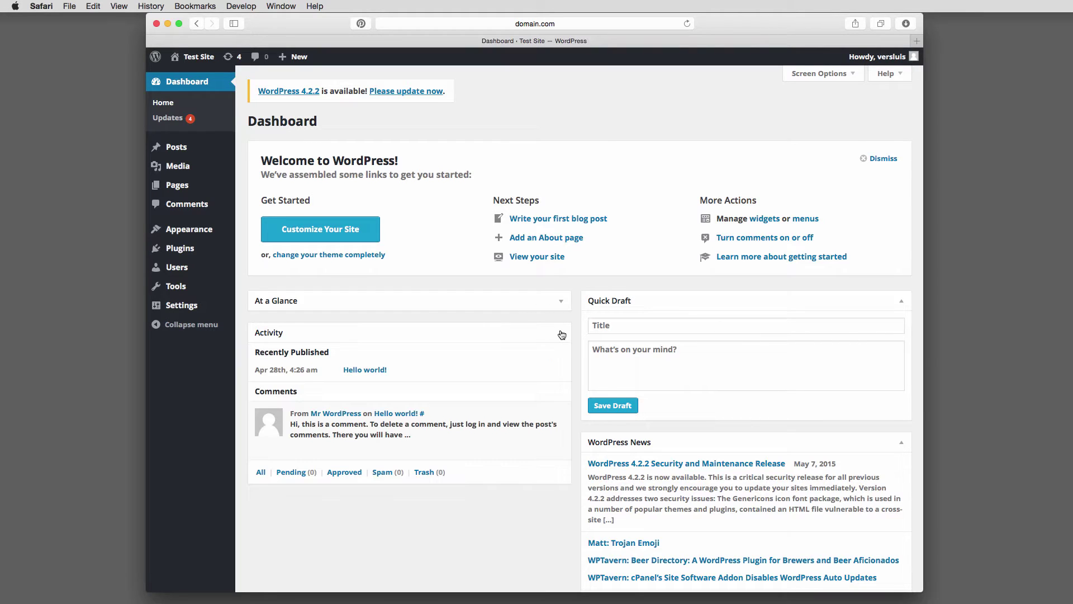
pyautogui.click(562, 302)
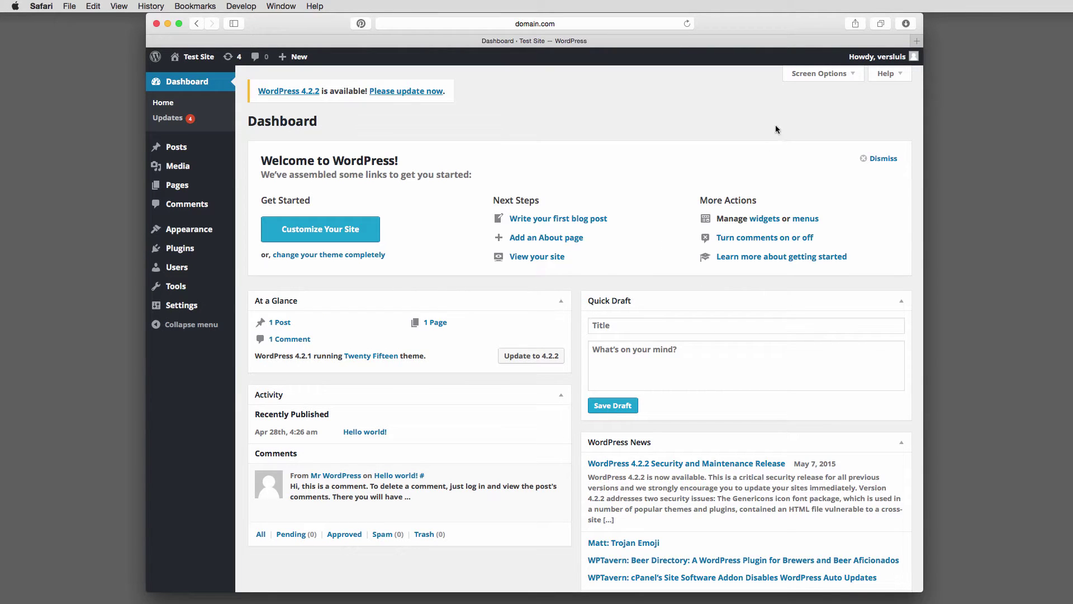
pyautogui.click(851, 76)
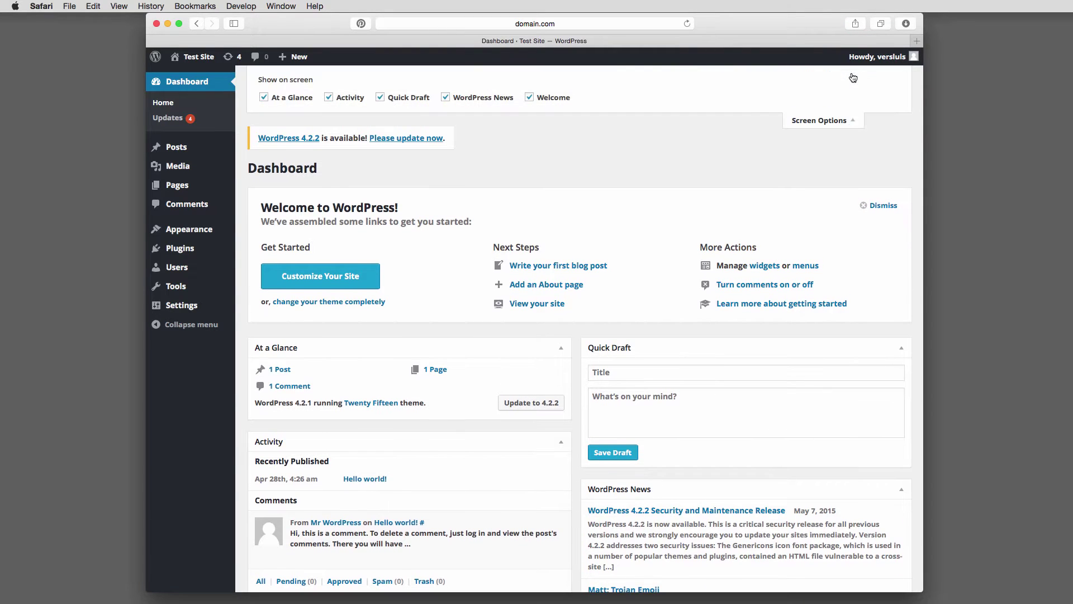
# Step: Hide the Welcome panel and the WordPress News box from the Dashboard
pyautogui.click(883, 205)
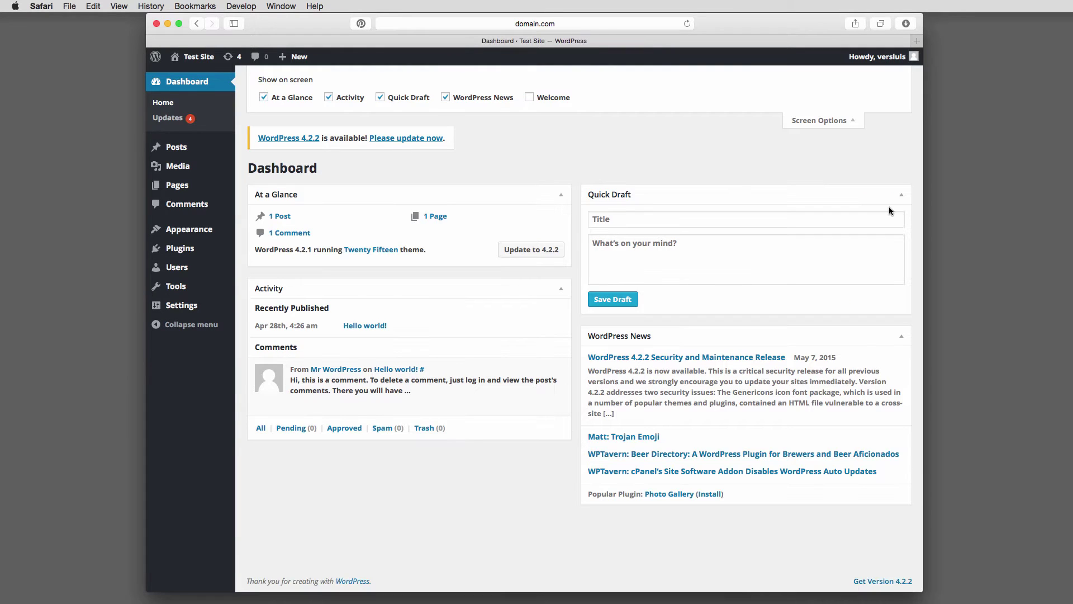
pyautogui.click(546, 99)
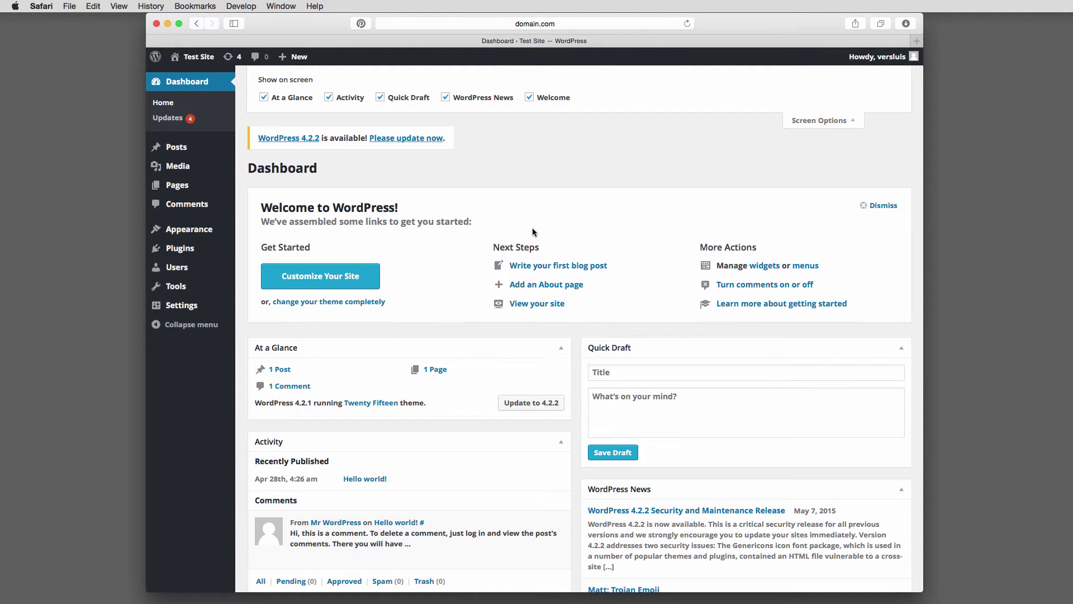
pyautogui.click(529, 98)
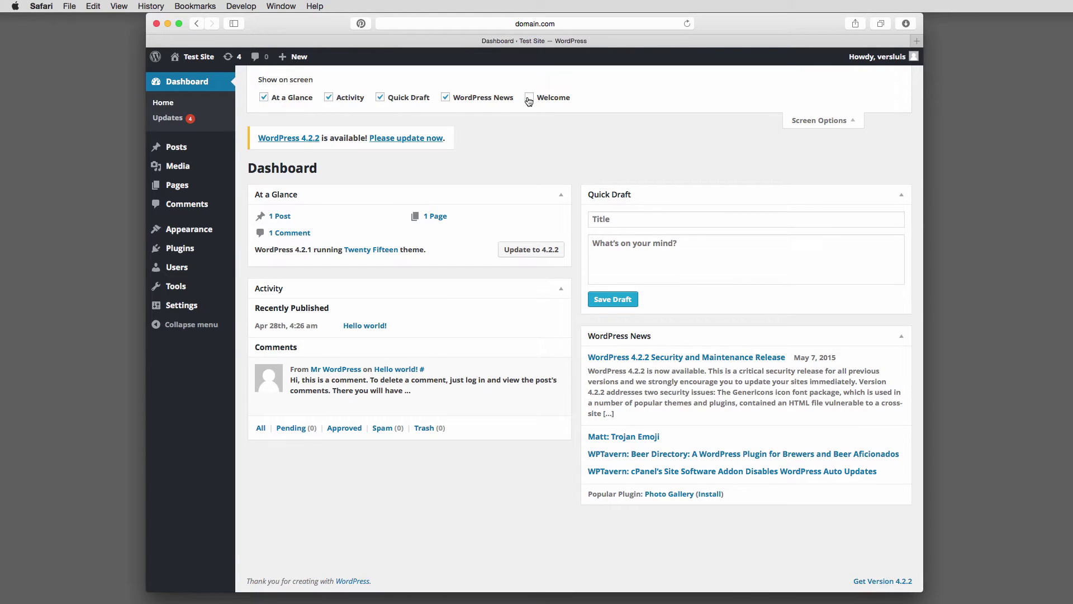
pyautogui.click(446, 98)
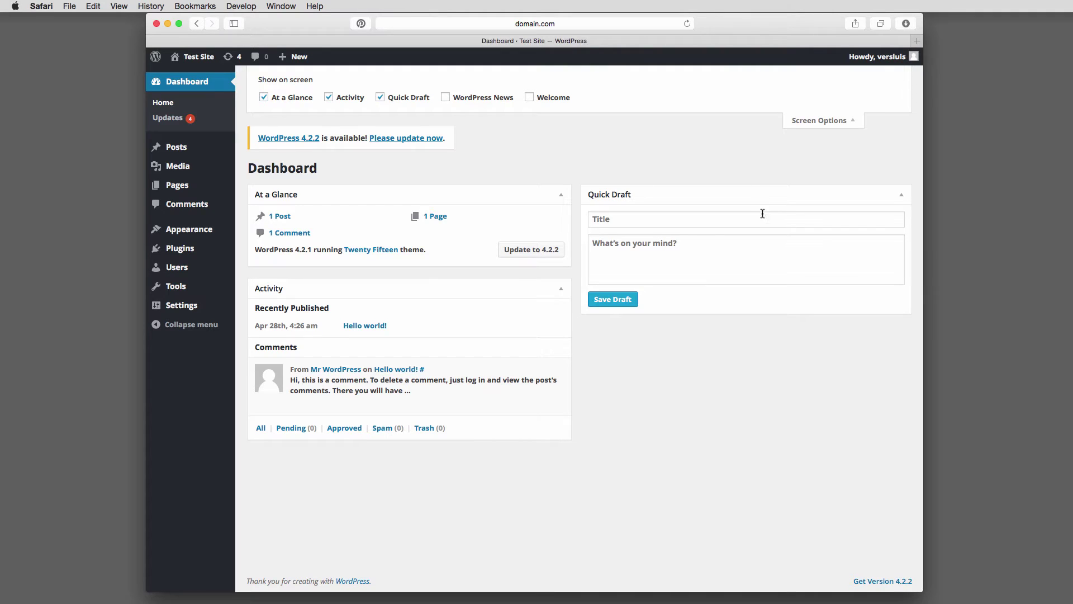
# Step: Point out the Quick Draft title and content fields, then close Screen Options
pyautogui.click(670, 218)
pyautogui.click(687, 261)
pyautogui.click(694, 337)
pyautogui.click(832, 121)
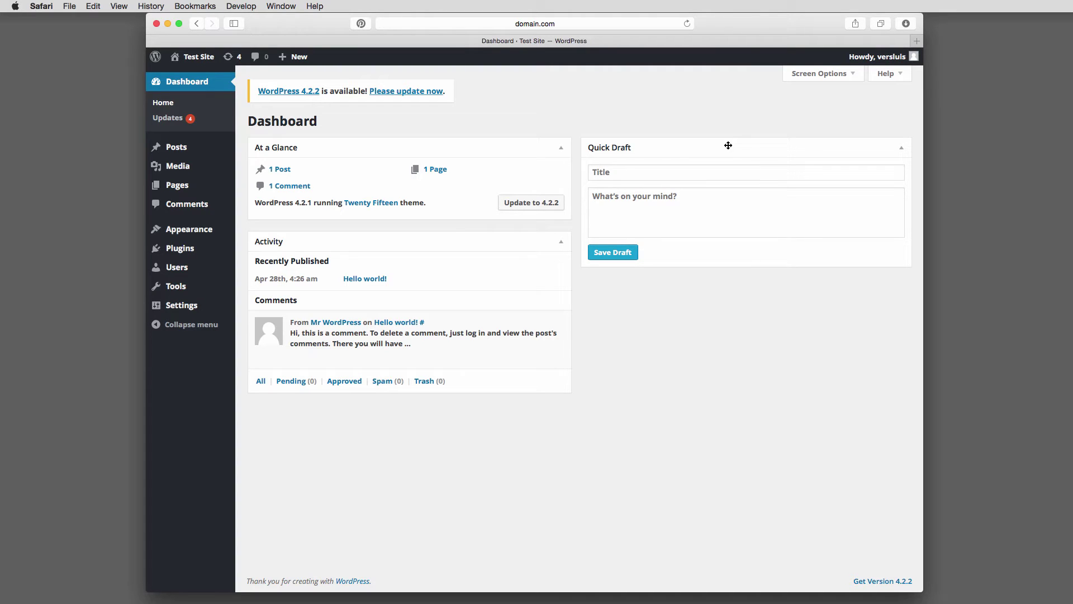
pyautogui.moveTo(719, 144); pyautogui.dragTo(391, 148)
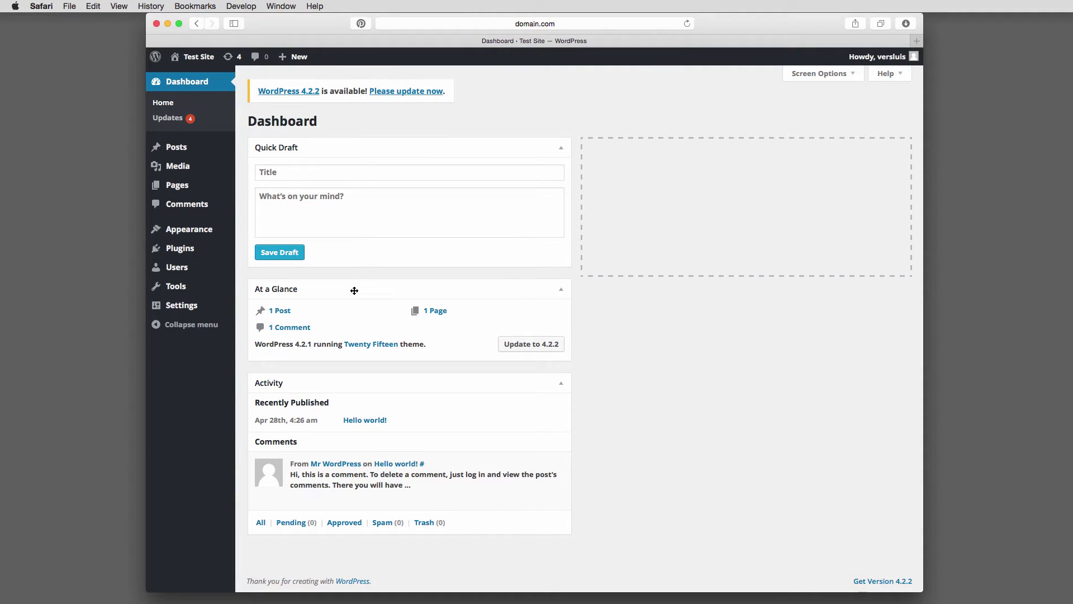
pyautogui.moveTo(355, 290)
pyautogui.mouseDown()
pyautogui.moveTo(637, 223)
pyautogui.moveTo(699, 156)
pyautogui.moveTo(500, 249)
pyautogui.moveTo(364, 228)
pyautogui.moveTo(363, 160)
pyautogui.moveTo(357, 428)
pyautogui.moveTo(352, 283)
pyautogui.mouseUp()
pyautogui.moveTo(338, 144); pyautogui.dragTo(672, 150)
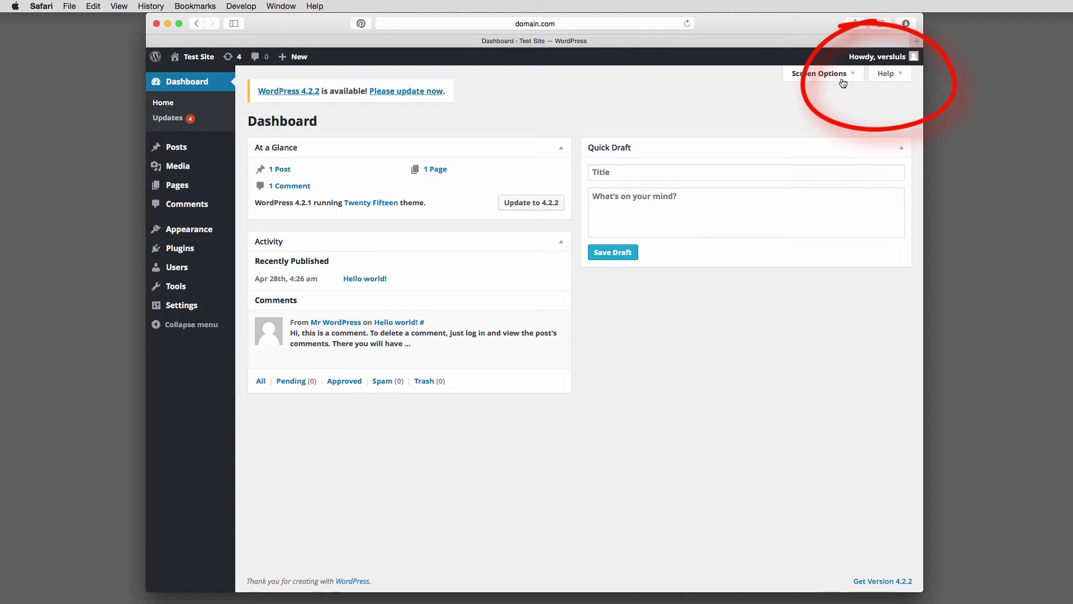
# Step: Open Dashboard Help and read its Navigation, Layout and Content sections
pyautogui.click(898, 75)
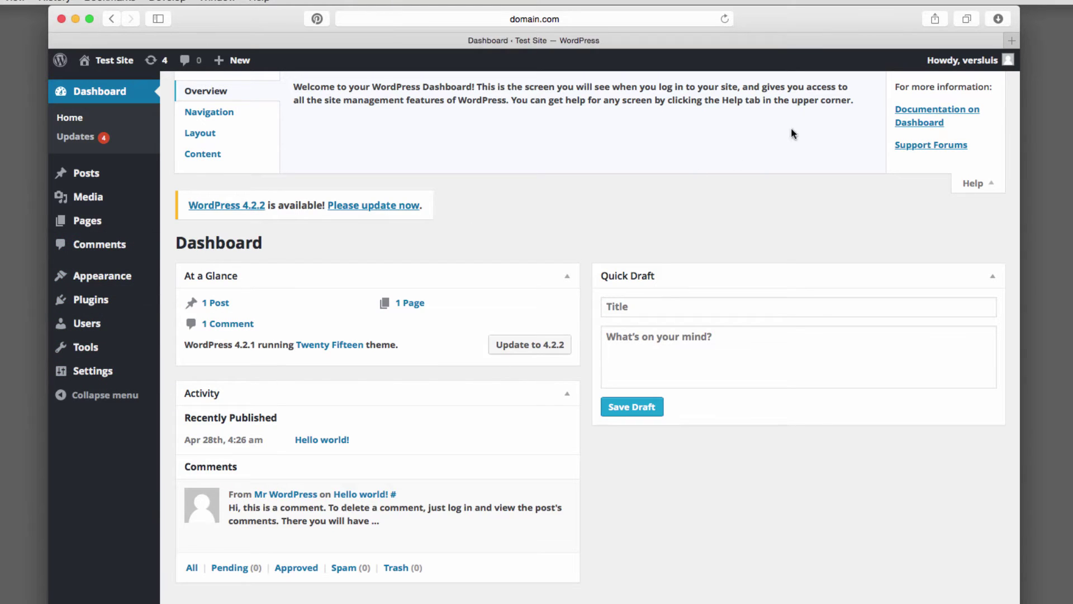
pyautogui.click(219, 113)
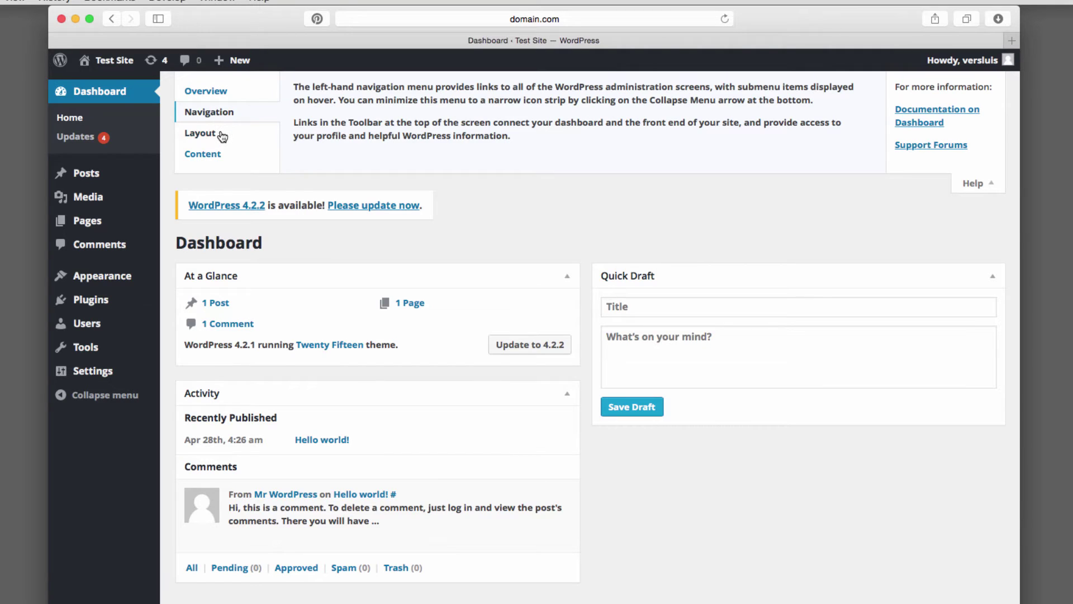
pyautogui.click(221, 134)
pyautogui.click(221, 154)
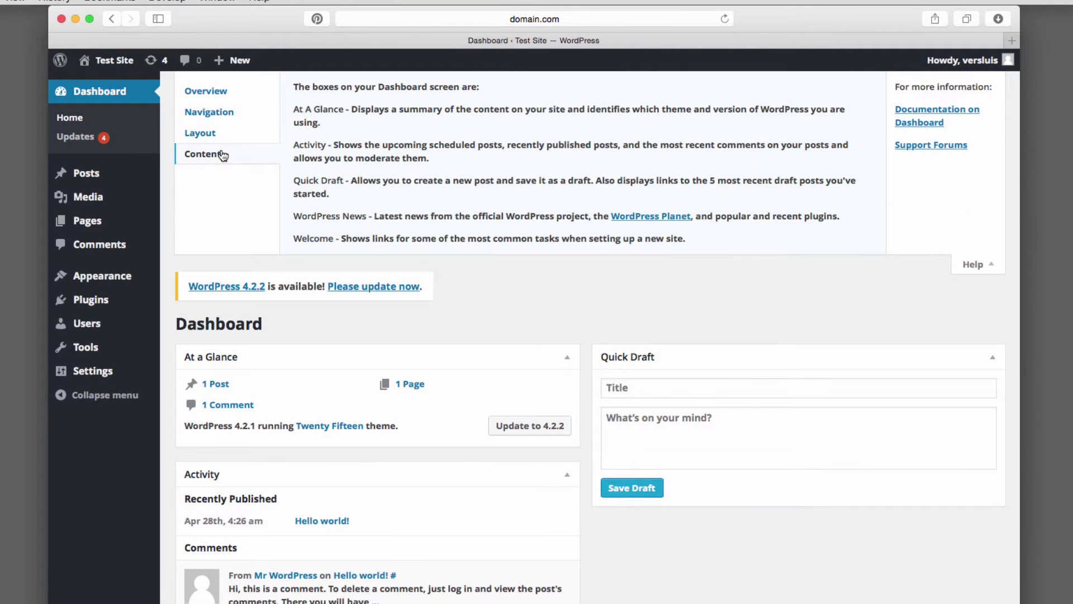
pyautogui.rightClick(933, 124)
pyautogui.click(961, 130)
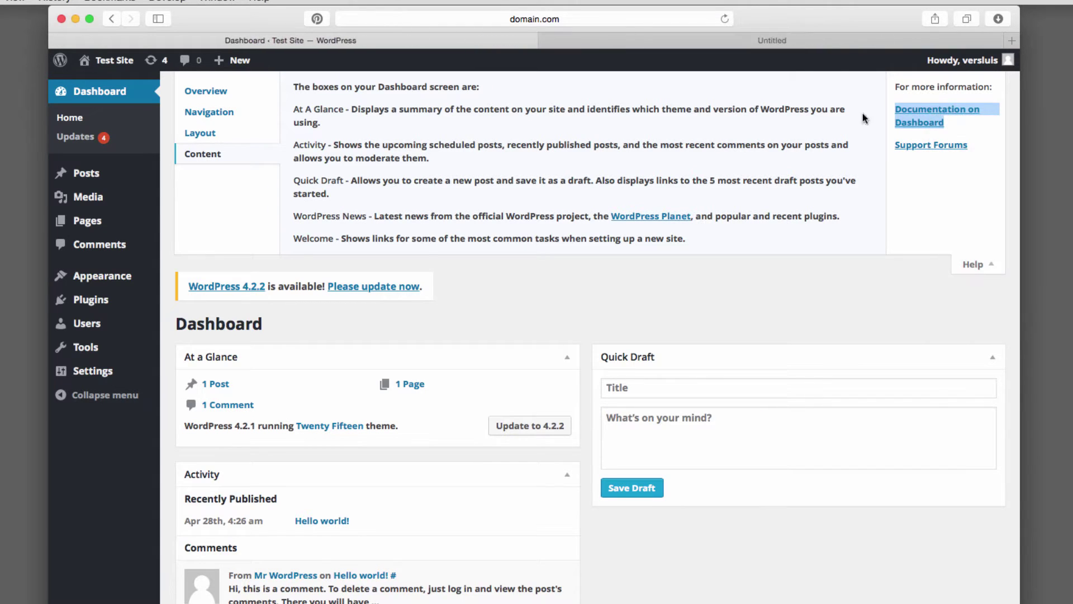
pyautogui.click(803, 38)
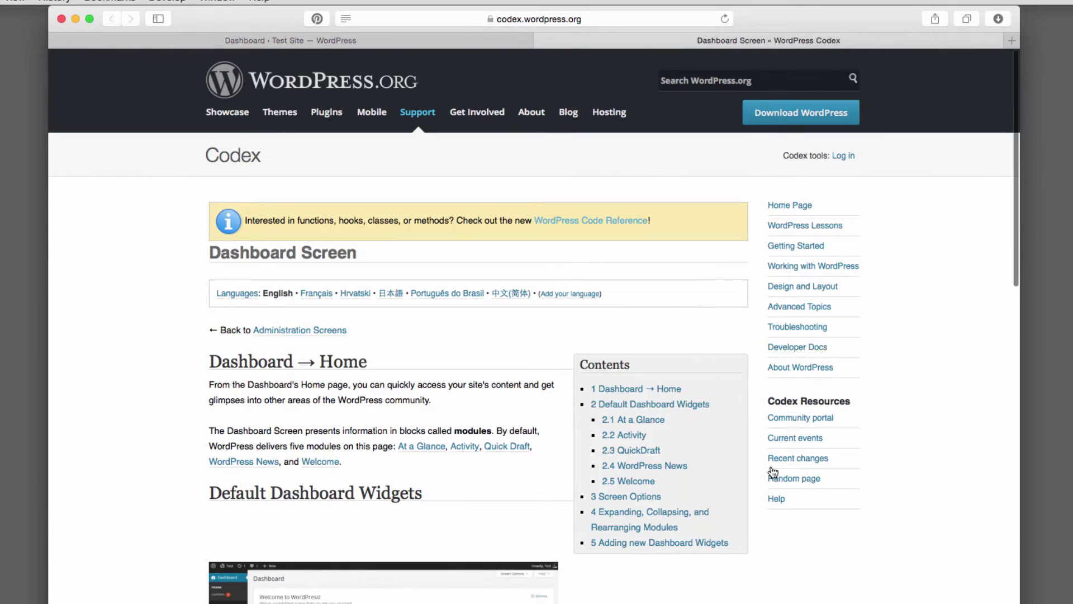
pyautogui.scroll(-10, 534, 324)
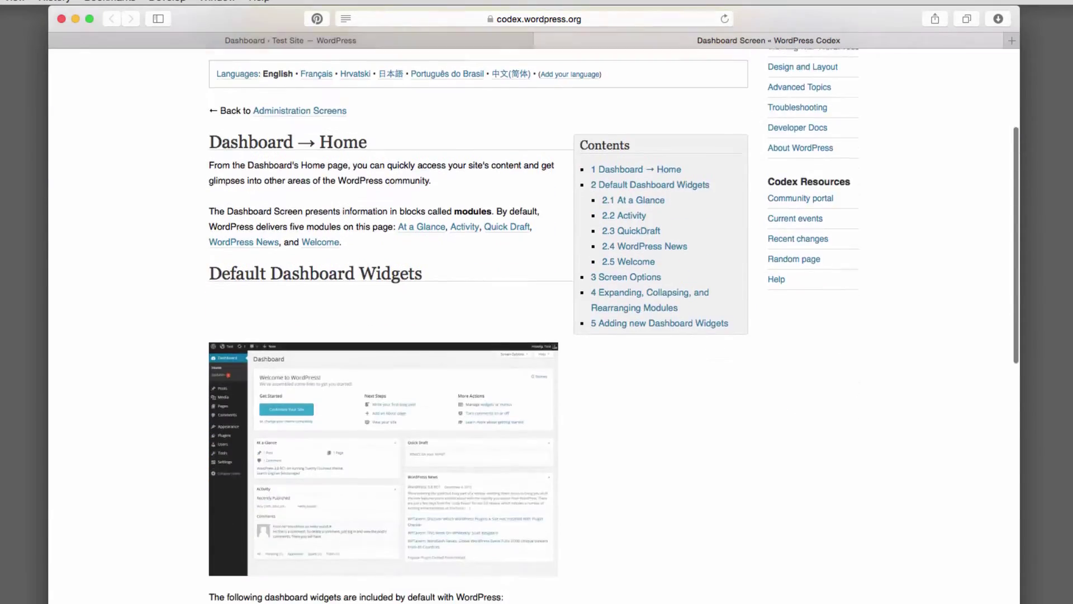
pyautogui.scroll(-5, 690, 292)
pyautogui.scroll(12, 690, 292)
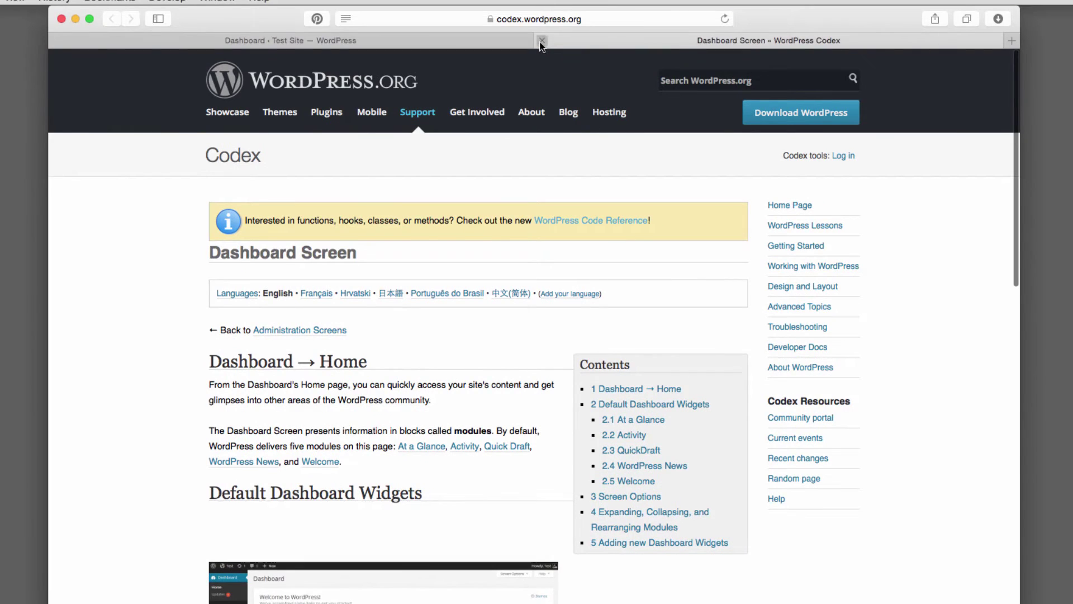
pyautogui.click(540, 40)
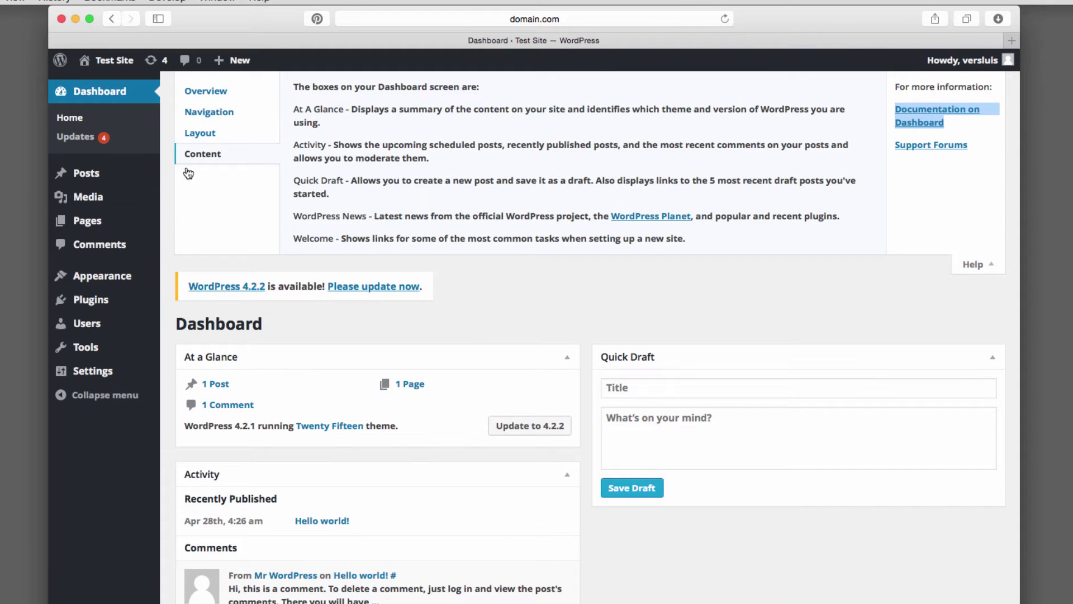
# Step: Go to the Posts list and view its Help, ending on the Screen Content section
pyautogui.click(99, 179)
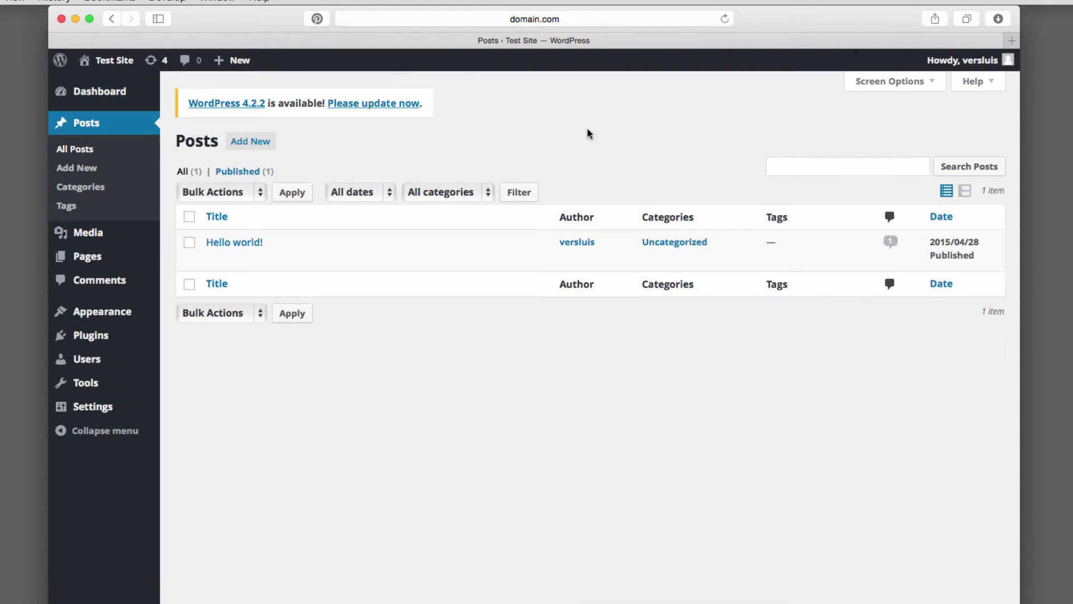
pyautogui.click(977, 81)
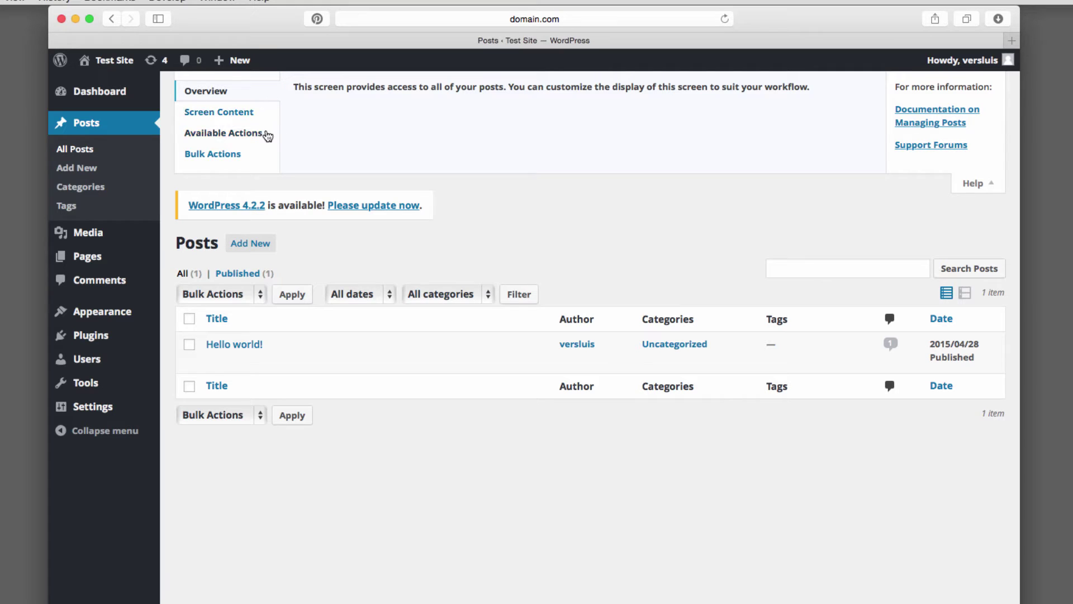
pyautogui.click(241, 157)
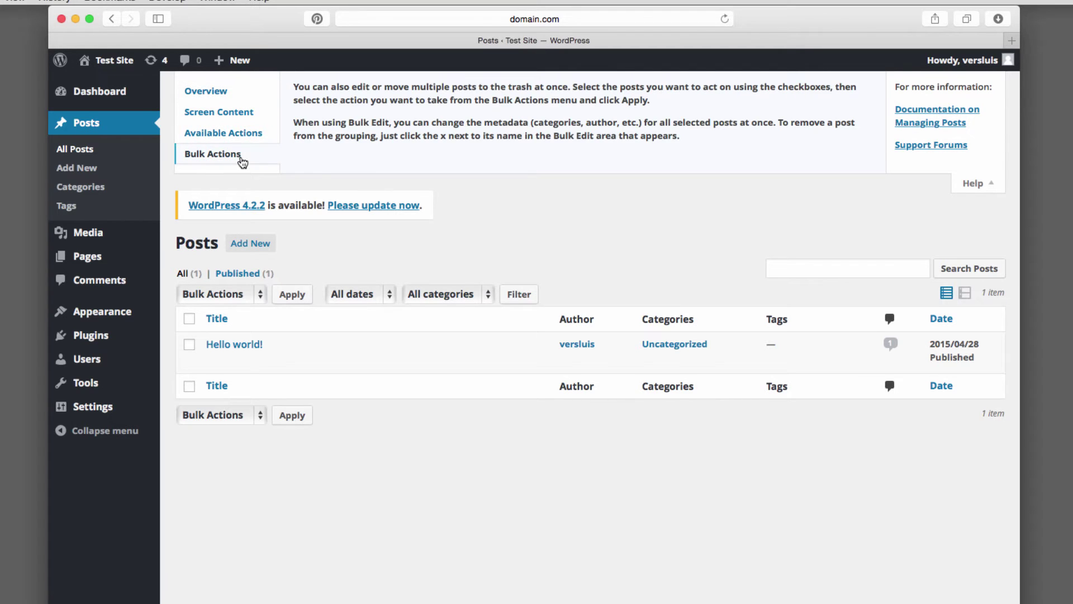
pyautogui.click(239, 133)
pyautogui.click(246, 115)
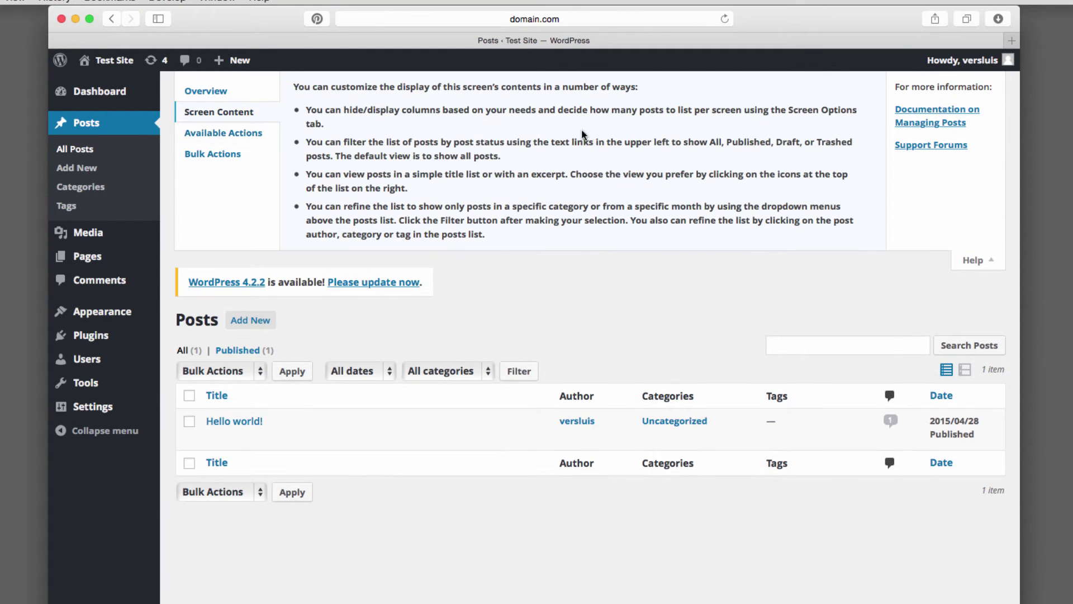
# Step: Open the Codex 'Posts Screen' documentation in a new Safari tab and view it
pyautogui.rightClick(959, 122)
pyautogui.click(991, 117)
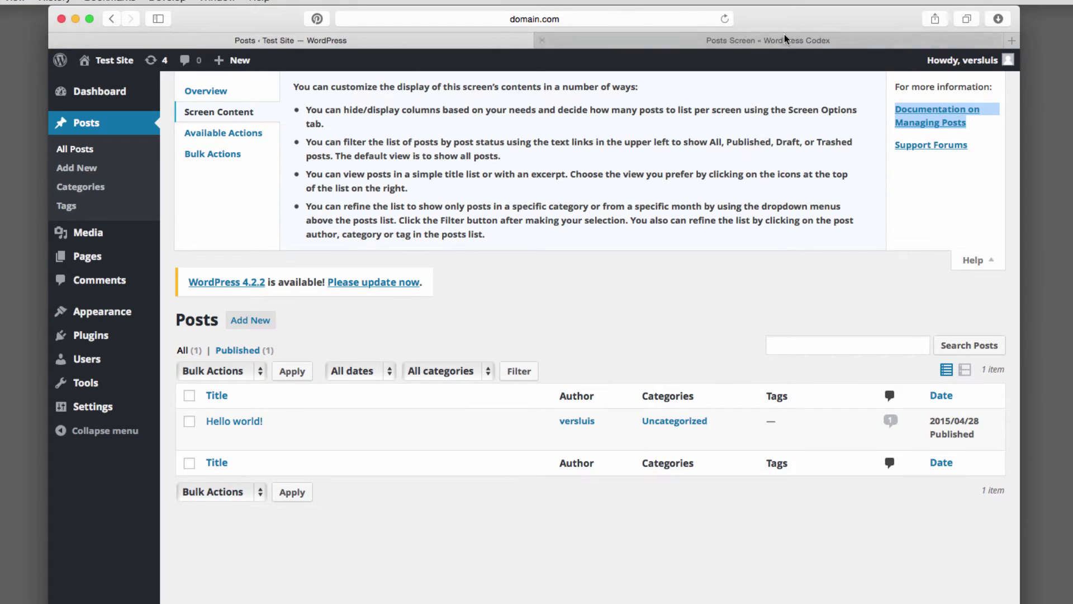
pyautogui.click(784, 34)
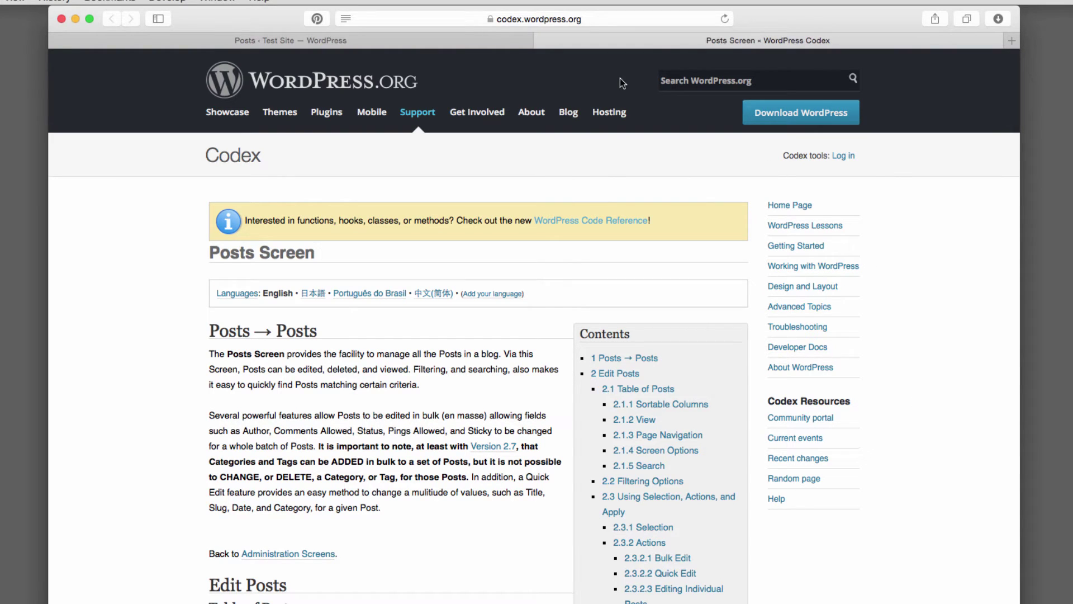
# Step: Close the Codex tab and return to the Test Site Dashboard
pyautogui.click(541, 42)
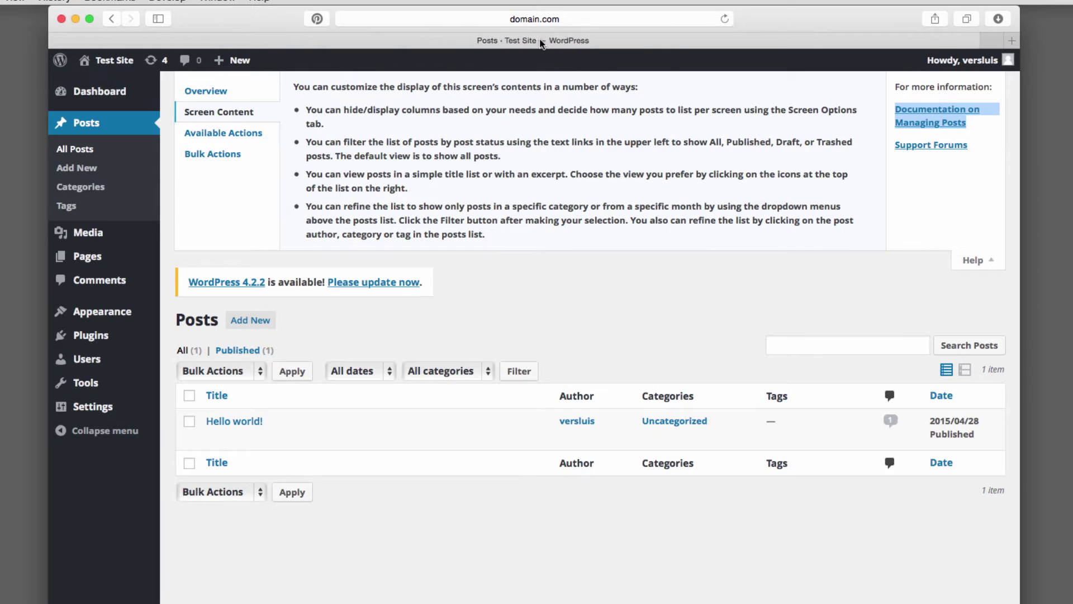
pyautogui.click(127, 91)
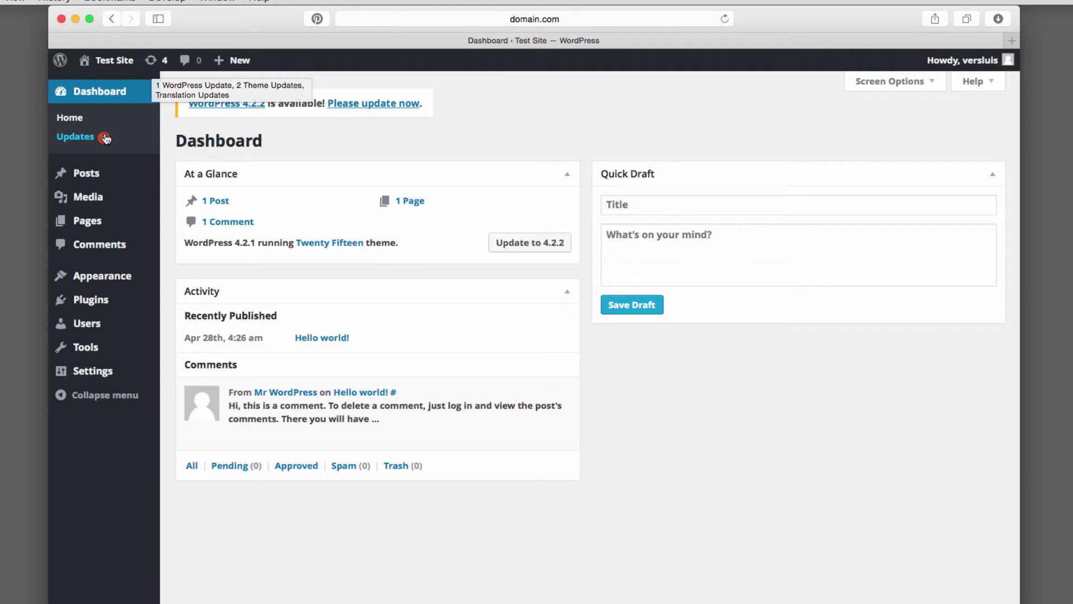
# Step: Open the Updates page listing WordPress 4.2.2 and the Twenty Fifteen and Twenty Twelve theme updates
pyautogui.click(385, 103)
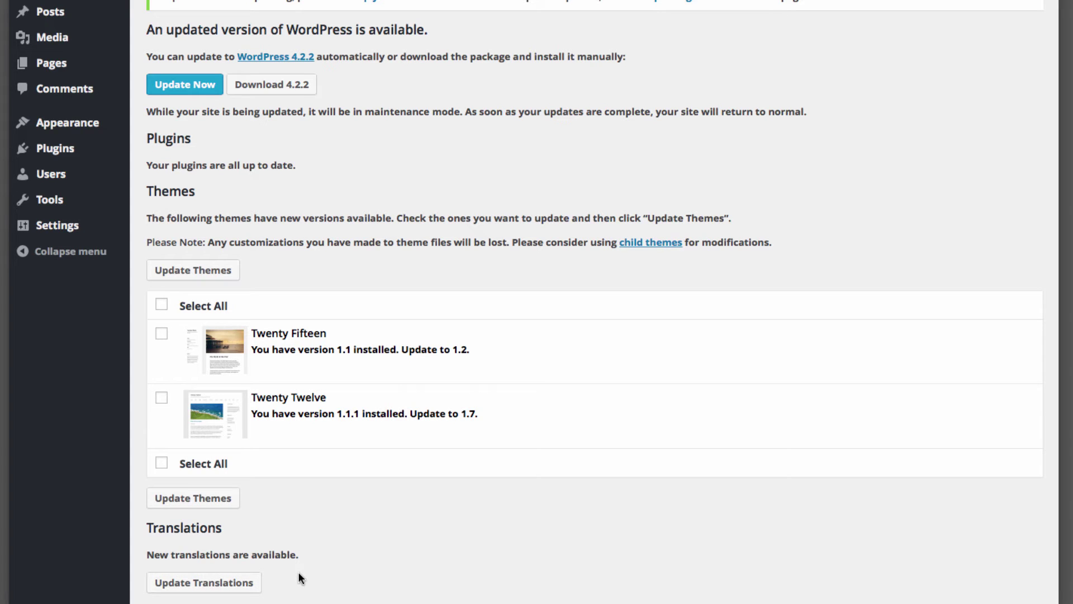
pyautogui.scroll(3, 299, 576)
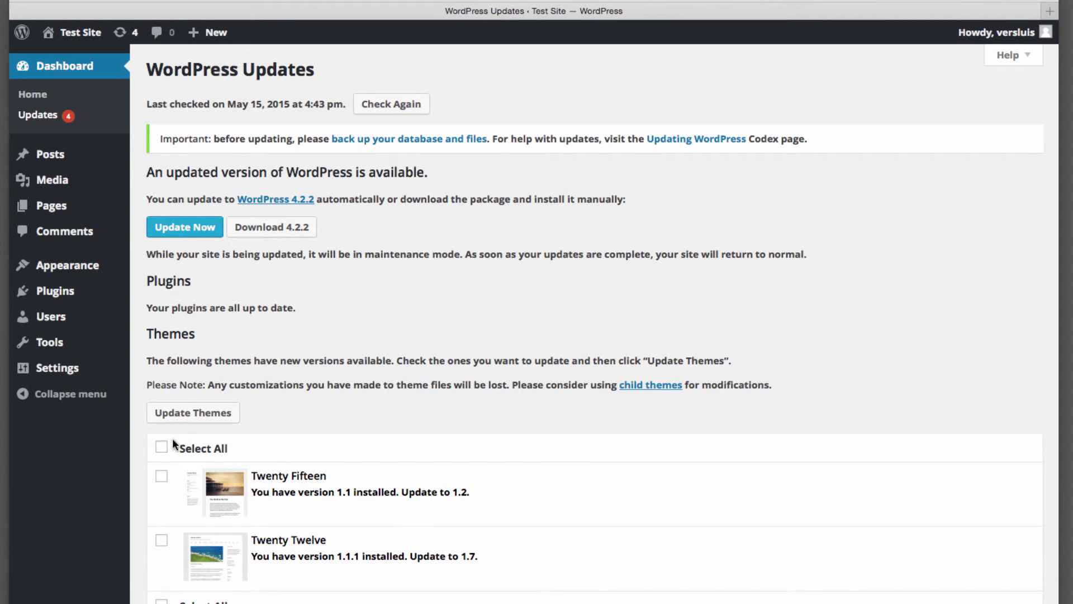
# Step: Select both the Twenty Fifteen and Twenty Twelve themes for updating
pyautogui.click(162, 449)
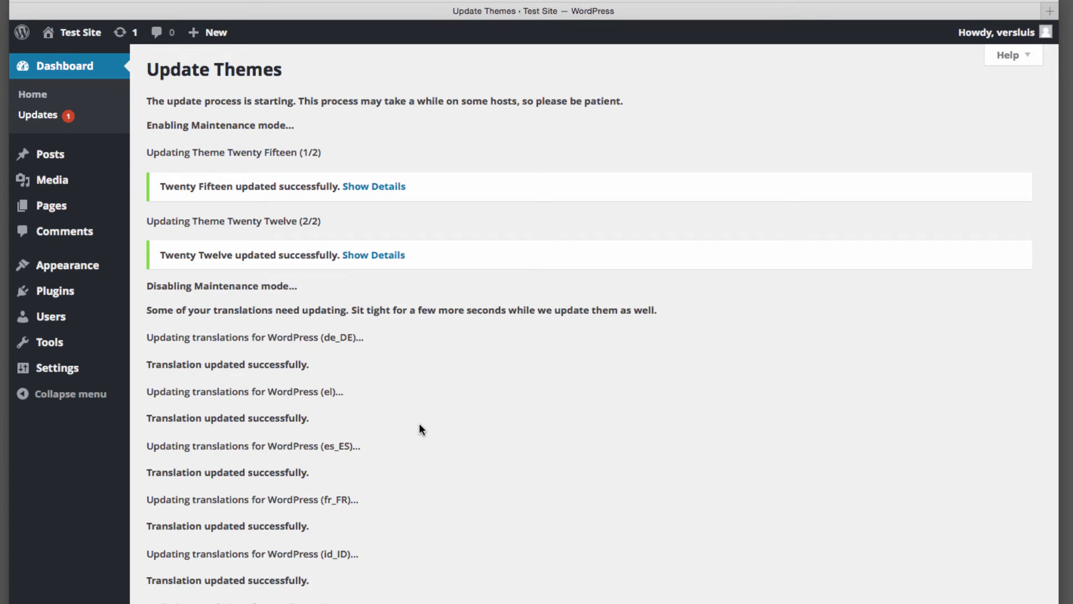
# Step: Return to the Updates page to install WordPress 4.2.2
pyautogui.click(38, 115)
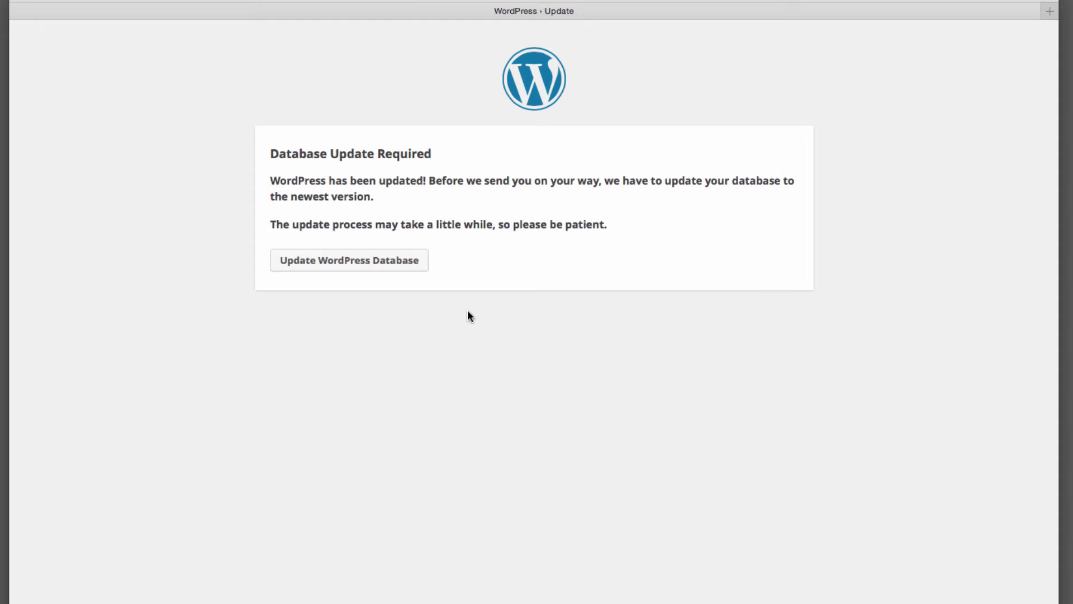
# Step: Run the required database update and continue to the Dashboard, now on WordPress 4.2.2
pyautogui.click(379, 265)
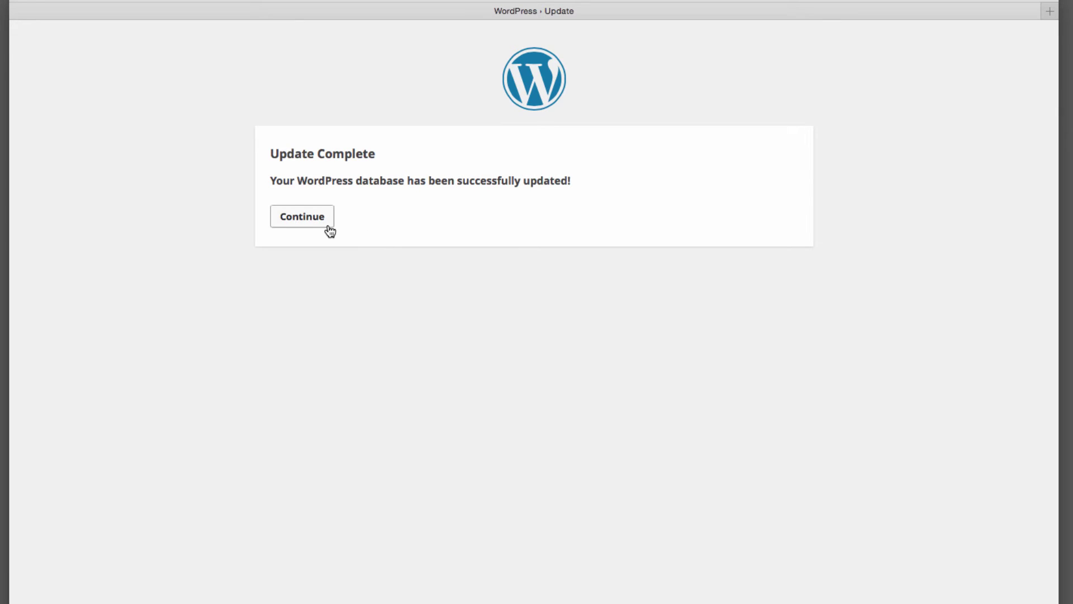
pyautogui.click(304, 217)
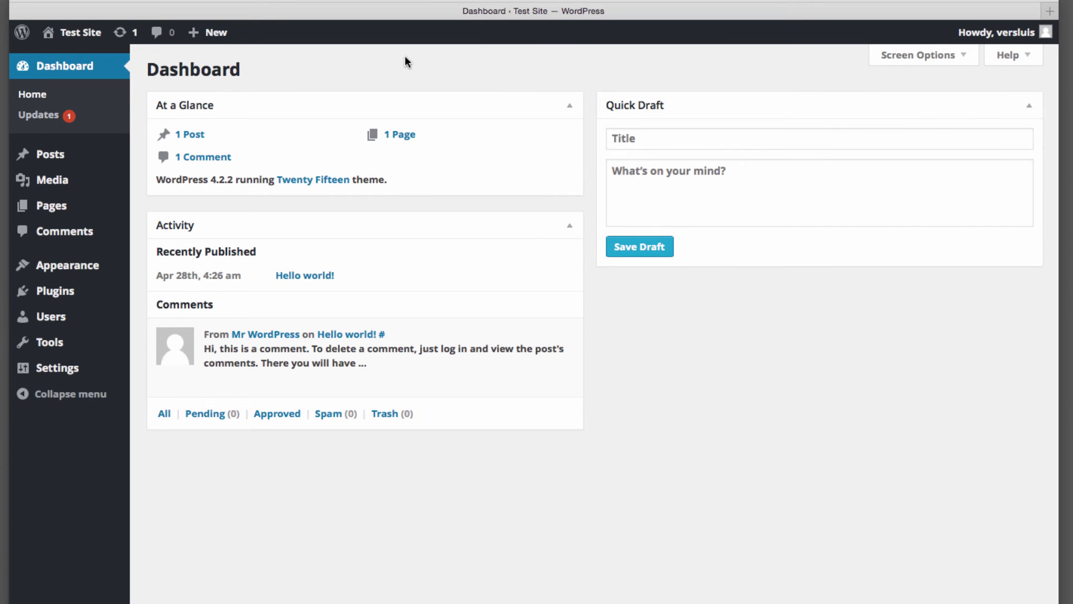
pyautogui.click(53, 121)
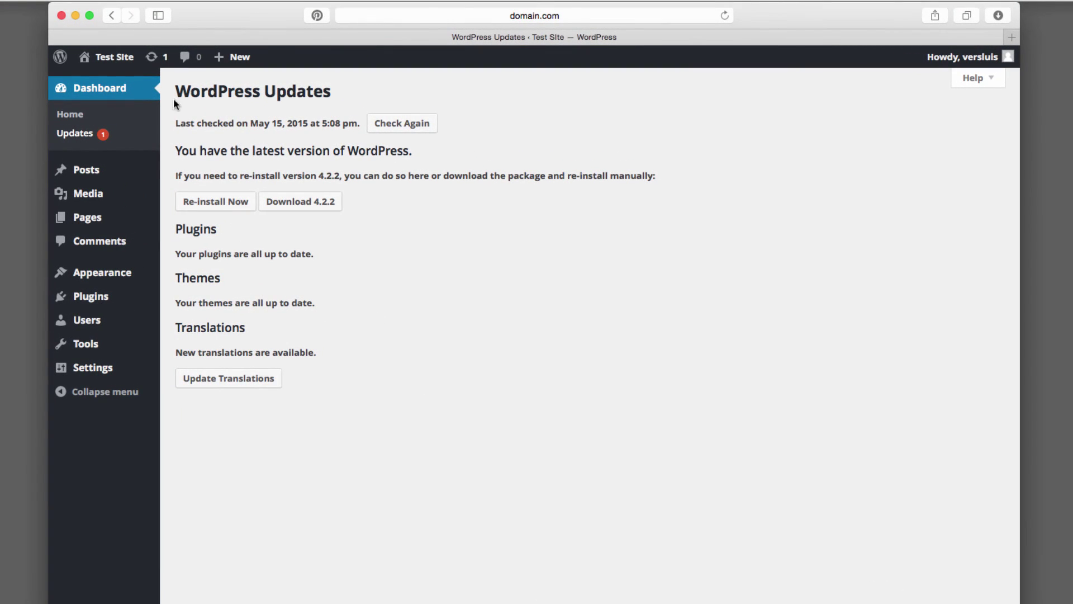
# Step: Visit the live Test Site front page from the admin bar, then go back to the Dashboard
pyautogui.moveTo(125, 59)
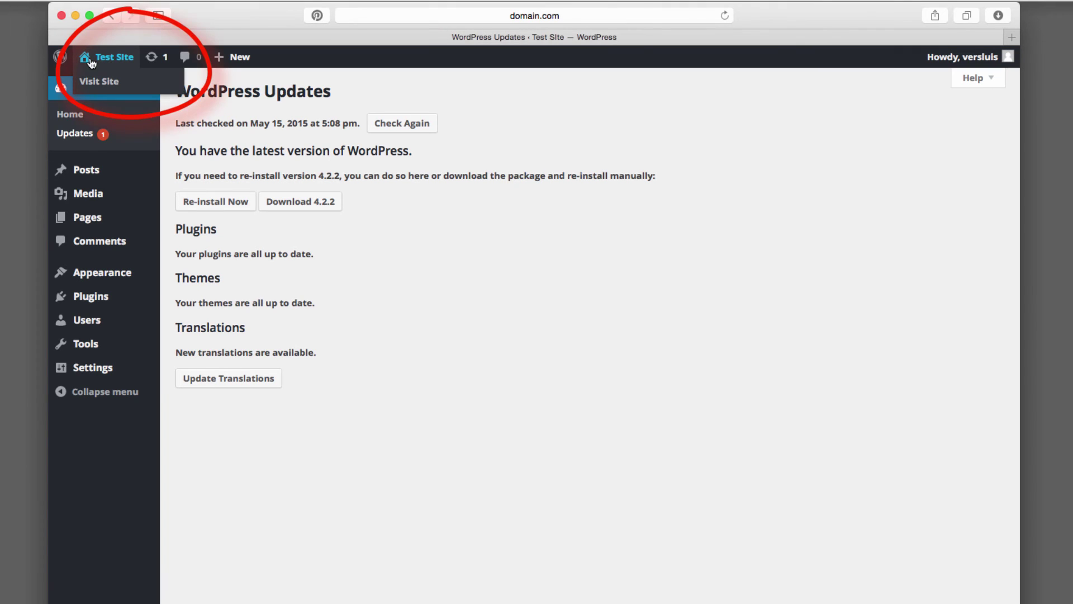
pyautogui.click(116, 84)
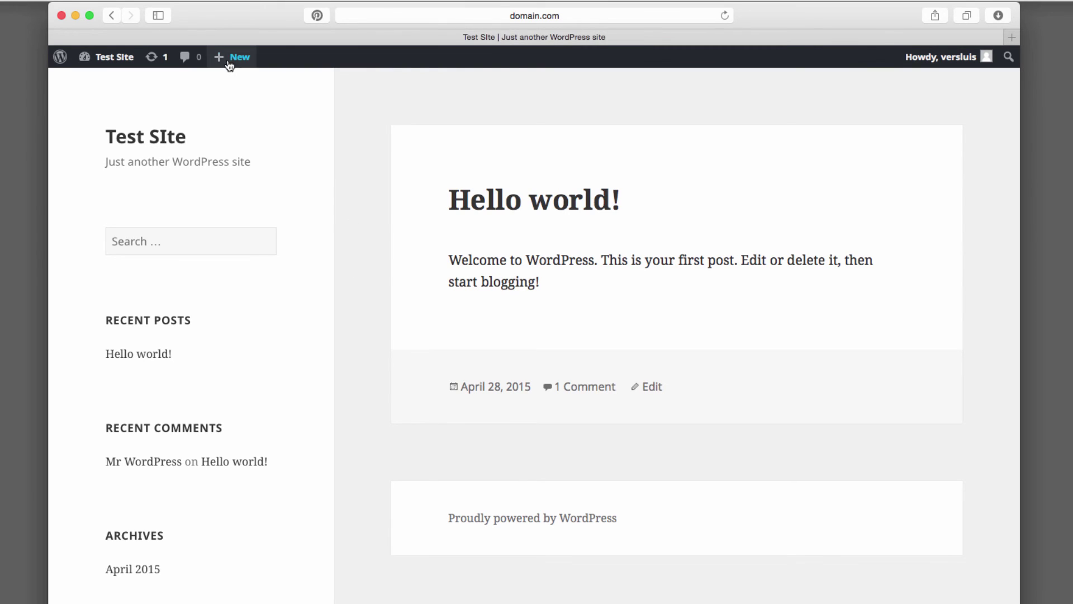
pyautogui.moveTo(236, 62)
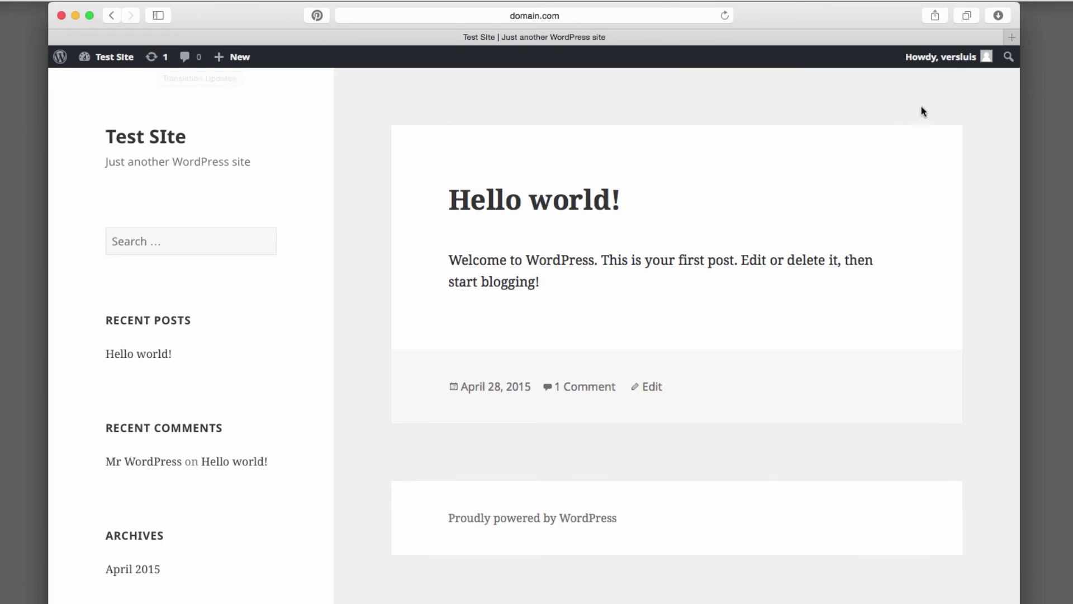
pyautogui.moveTo(974, 60)
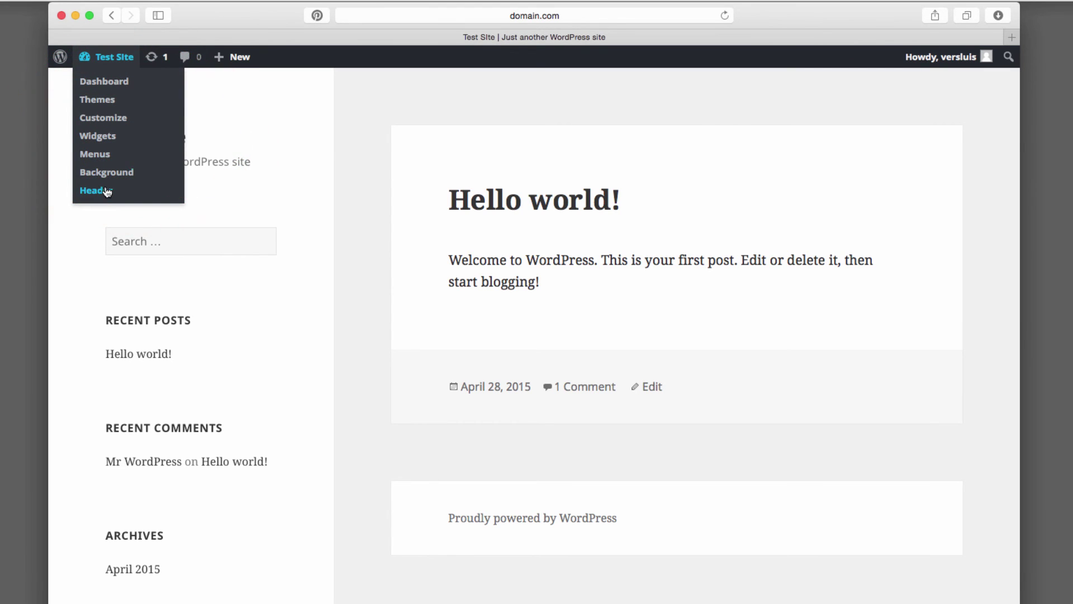
pyautogui.click(117, 84)
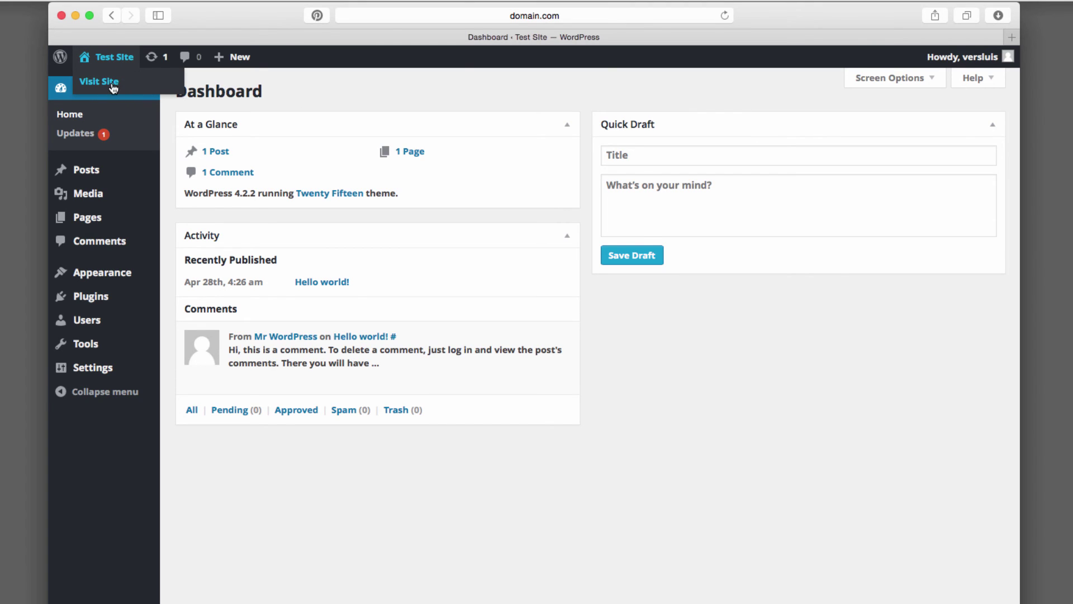
# Step: Open the Test Site front page in a second Safari tab beside the Dashboard tab
pyautogui.rightClick(128, 88)
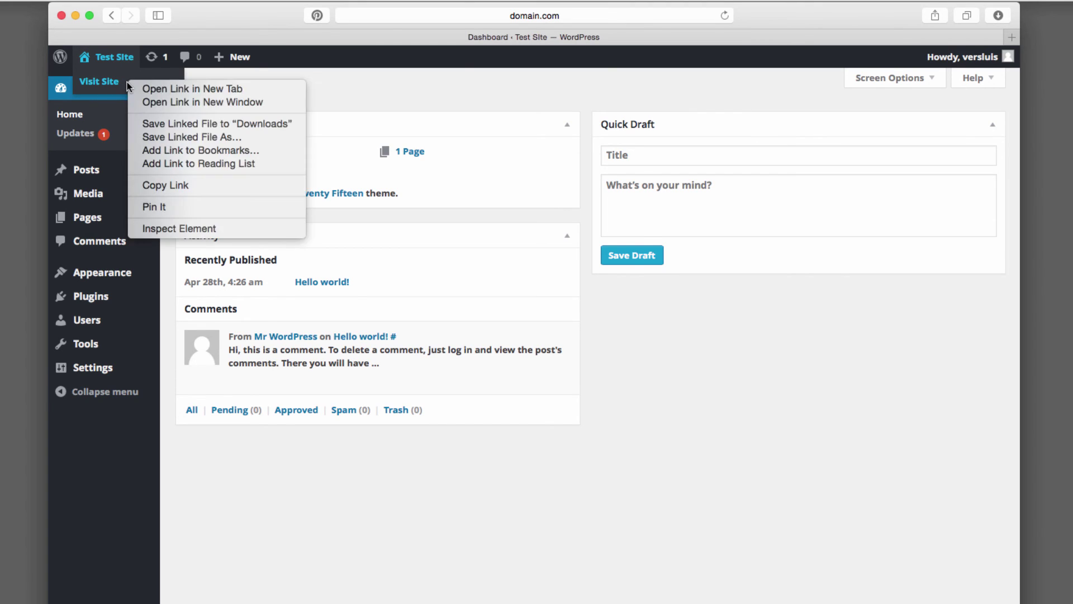
pyautogui.click(267, 88)
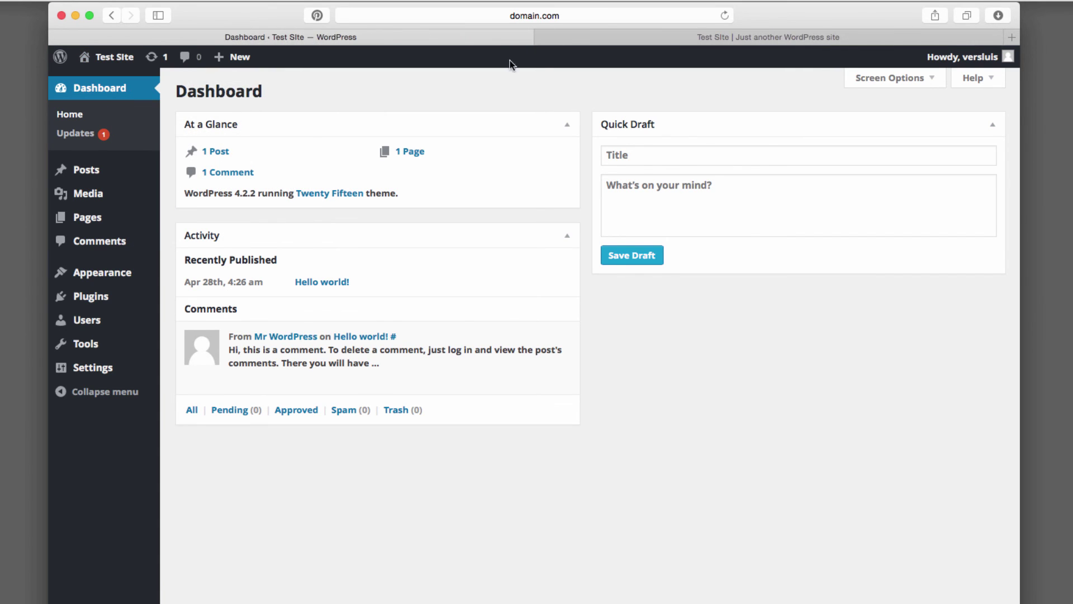
pyautogui.click(653, 38)
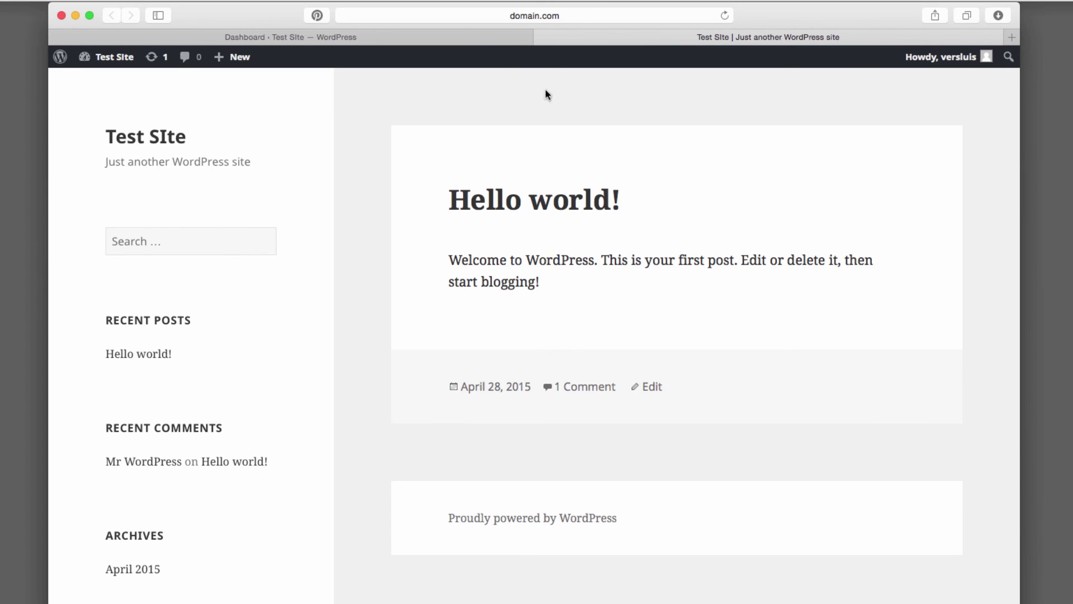
pyautogui.click(468, 36)
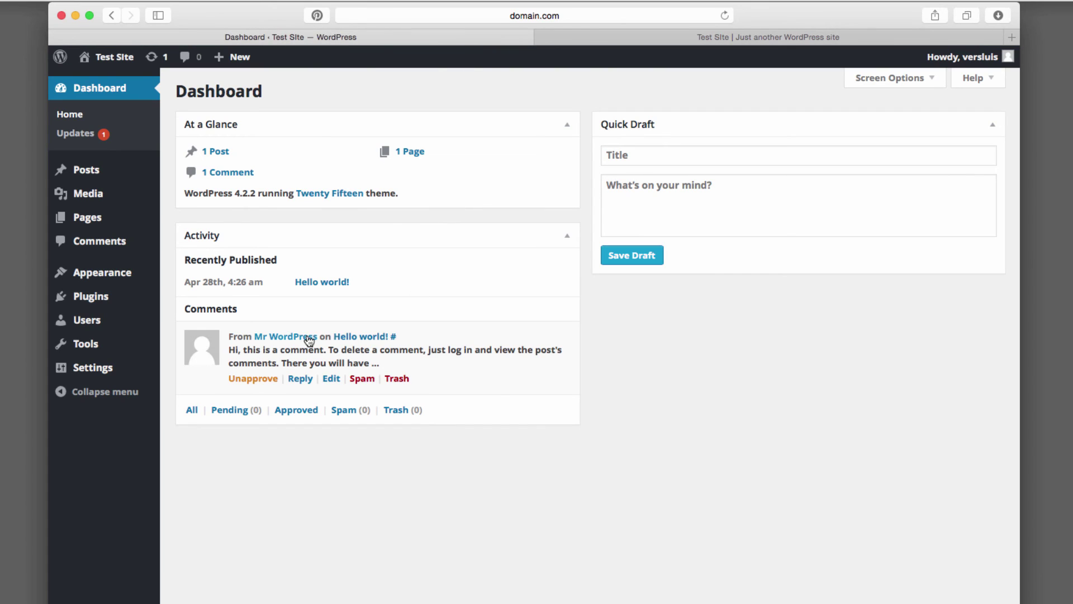
pyautogui.click(748, 38)
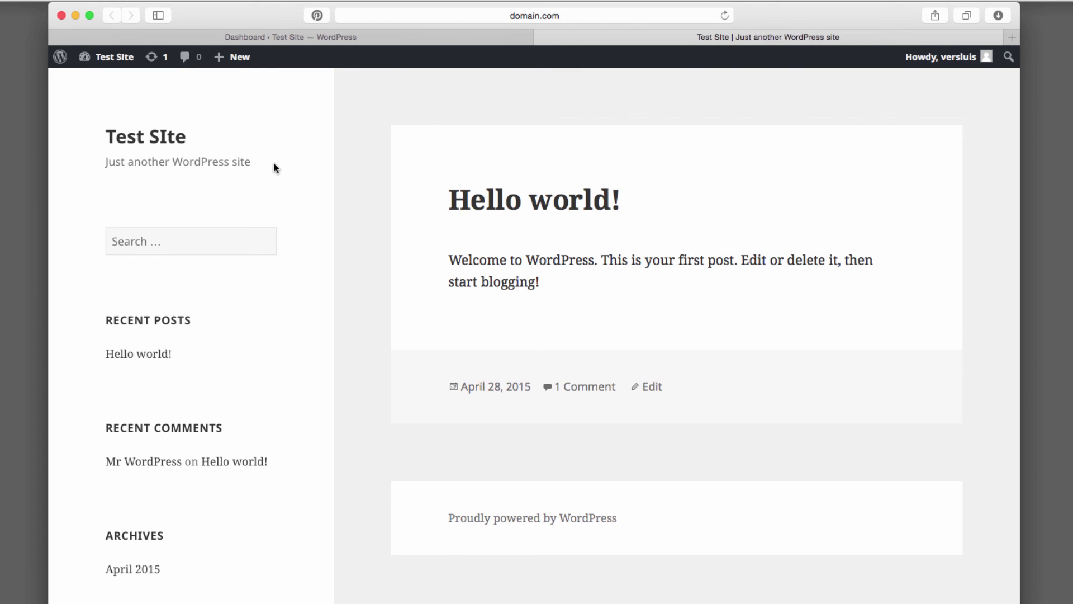
# Step: In General Settings, replace the Site Title with 'Amazing Website'
pyautogui.click(414, 37)
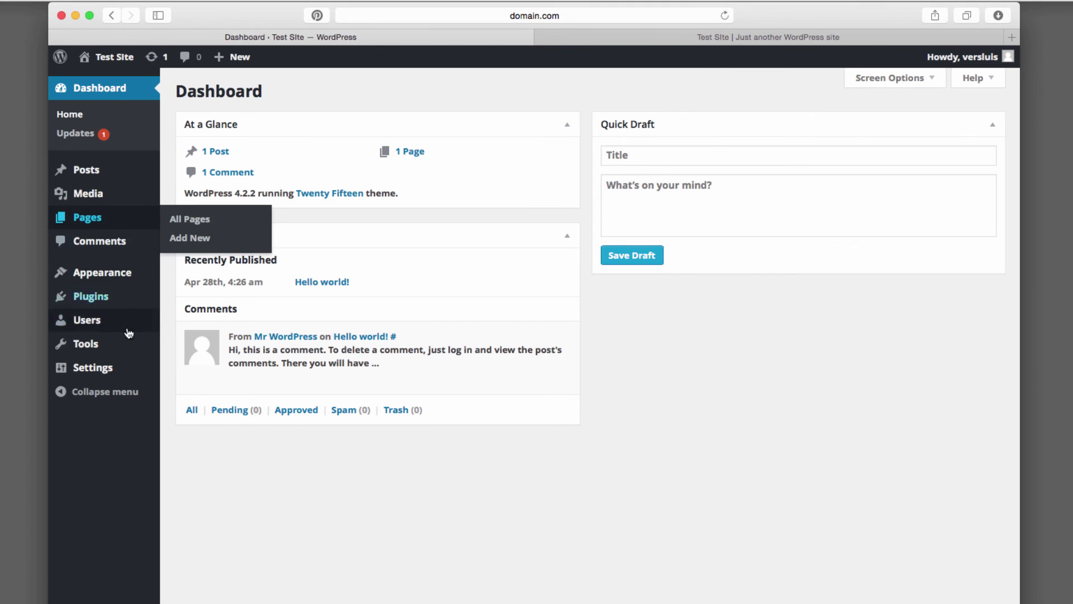
pyautogui.moveTo(123, 373)
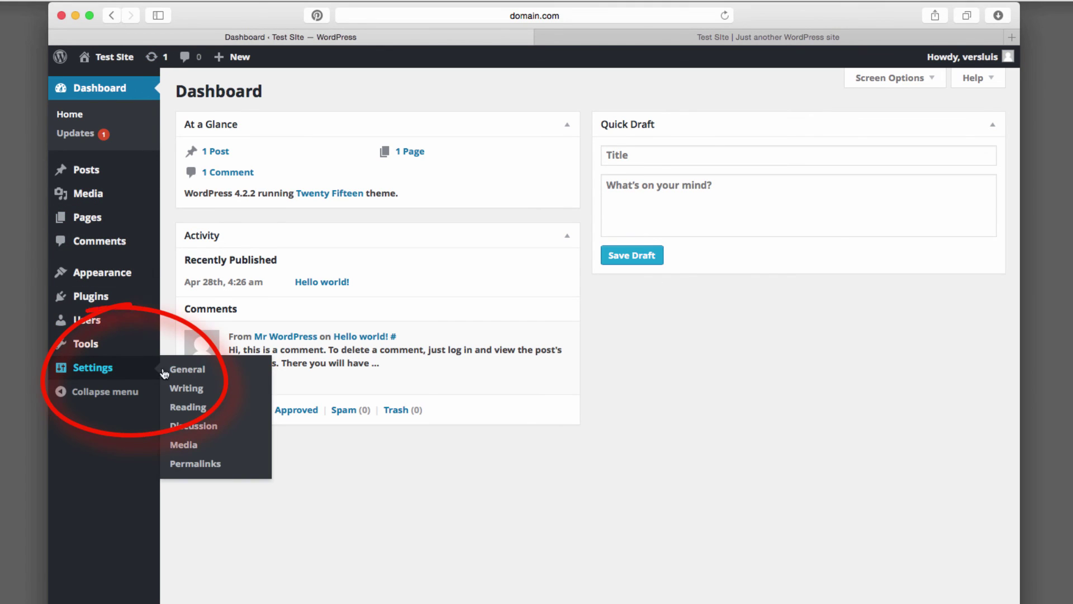
pyautogui.click(213, 373)
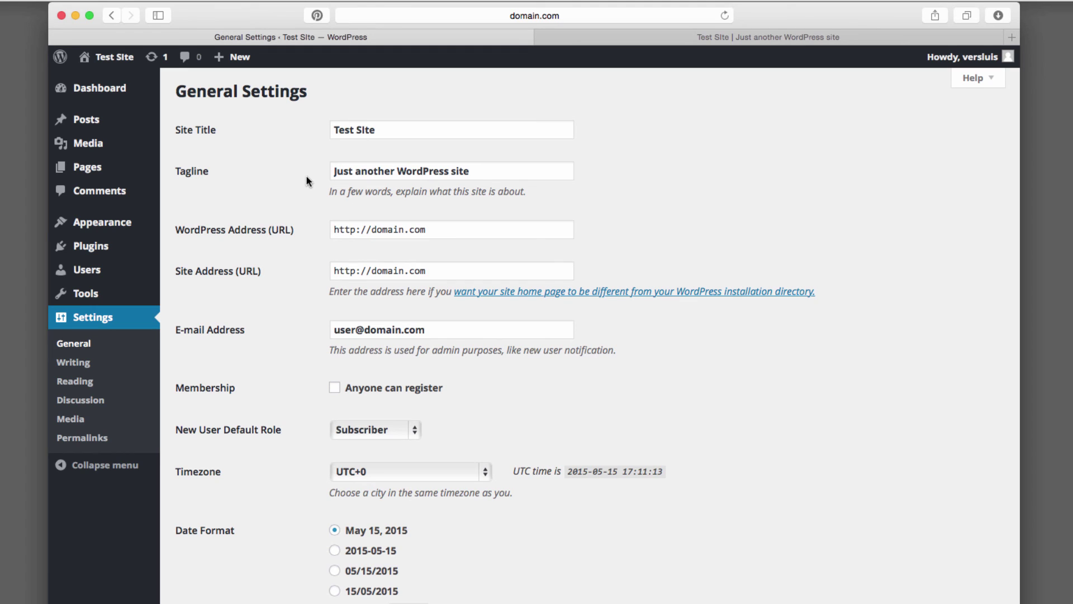
pyautogui.doubleClick(362, 130)
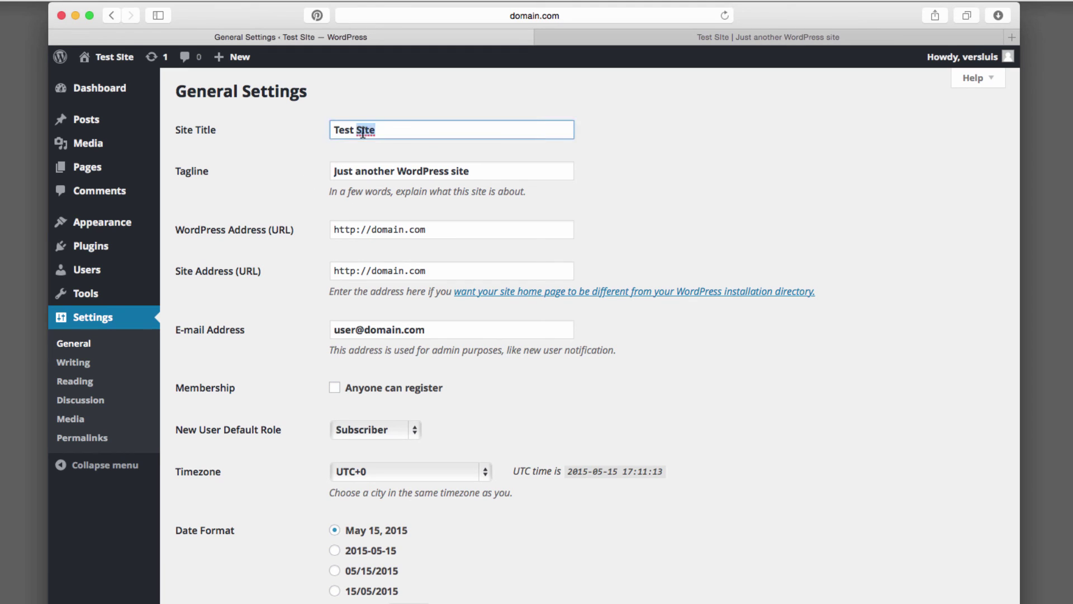
pyautogui.tripleClick(411, 128)
pyautogui.write('Amazing Website')
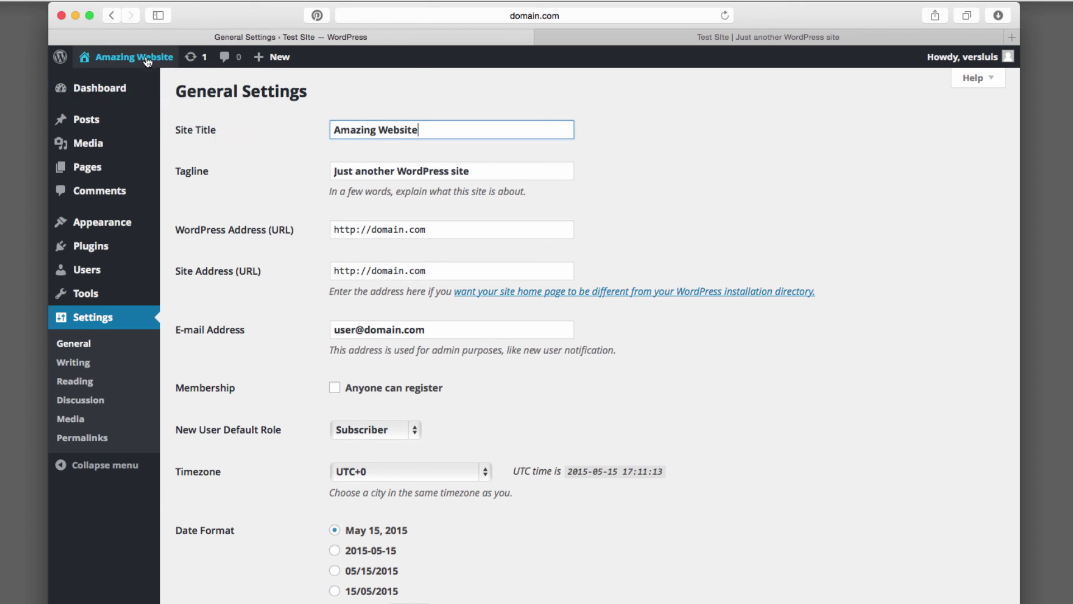
# Step: Replace the tagline with 'My test project - stay tuned!'
pyautogui.moveTo(147, 61)
pyautogui.moveTo(479, 171); pyautogui.dragTo(288, 176)
pyautogui.write('My test projec')
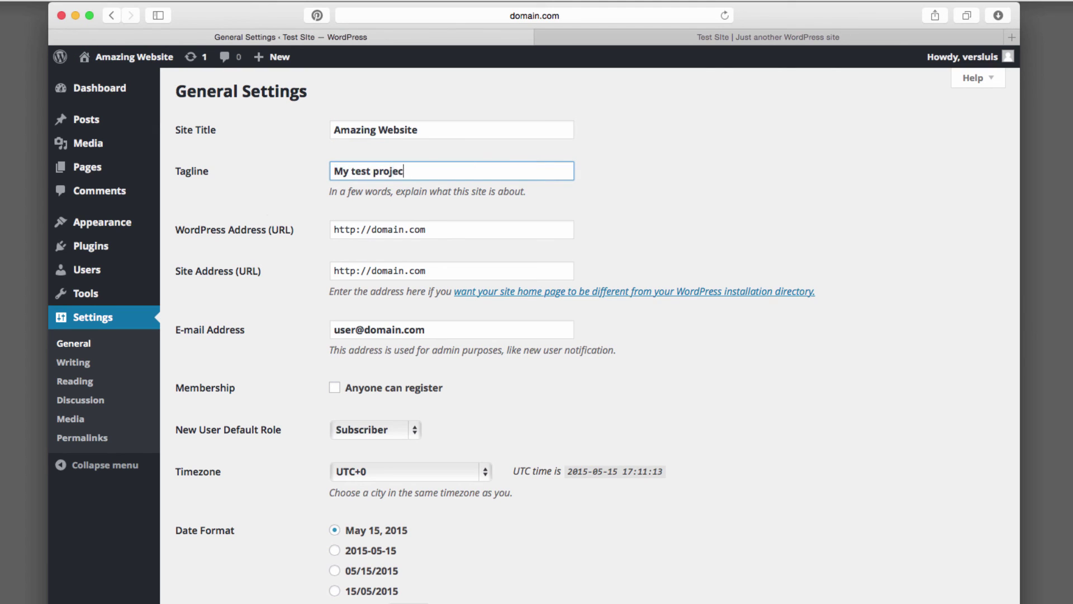
pyautogui.write('- stay tuned!')
# Step: Save the General Settings with the new 'Amazing Website' title and tagline
pyautogui.scroll(-5, 613, 391)
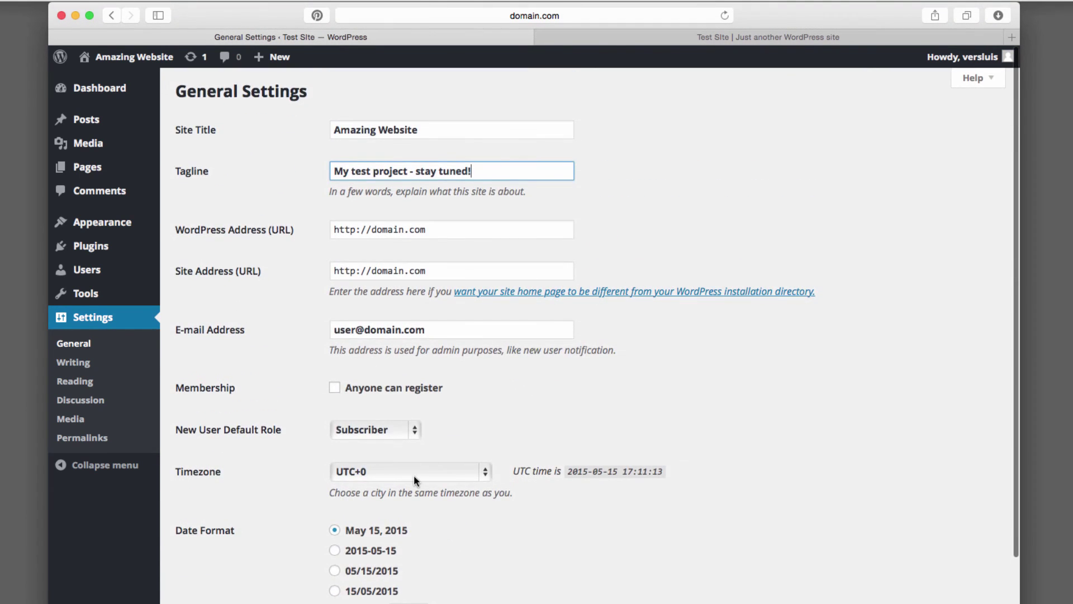
pyautogui.scroll(-8, 414, 475)
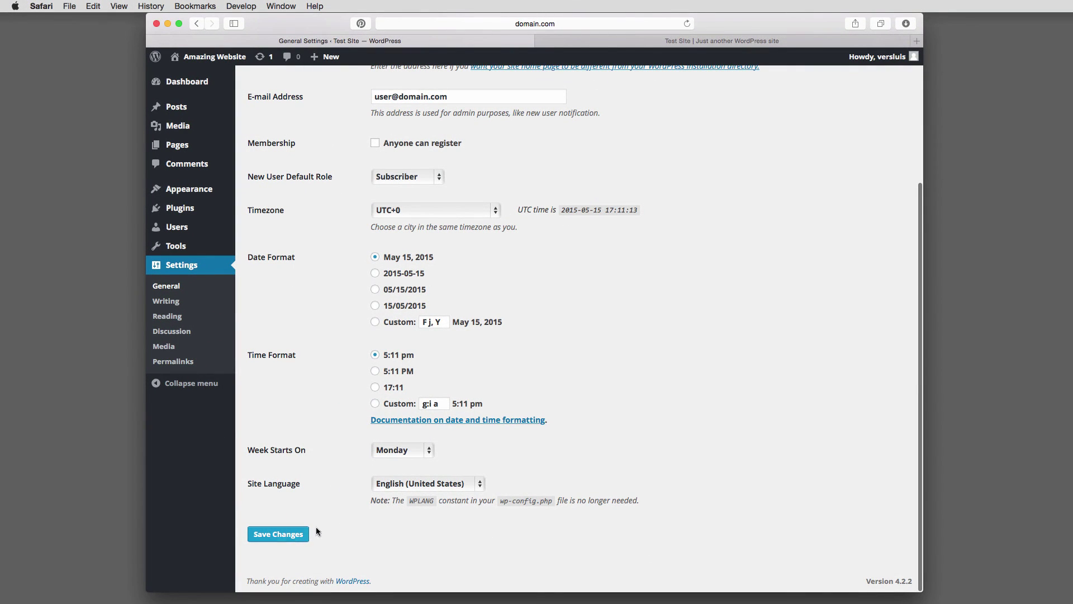
pyautogui.click(290, 535)
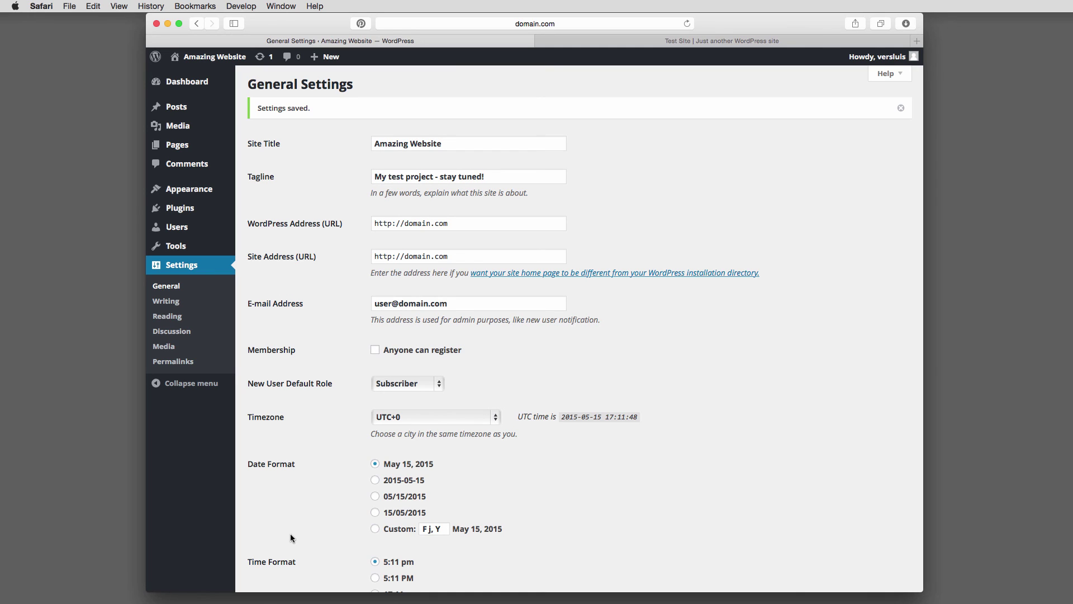
# Step: Reload the front-page tab so it displays 'Amazing Website' and the new tagline
pyautogui.click(799, 43)
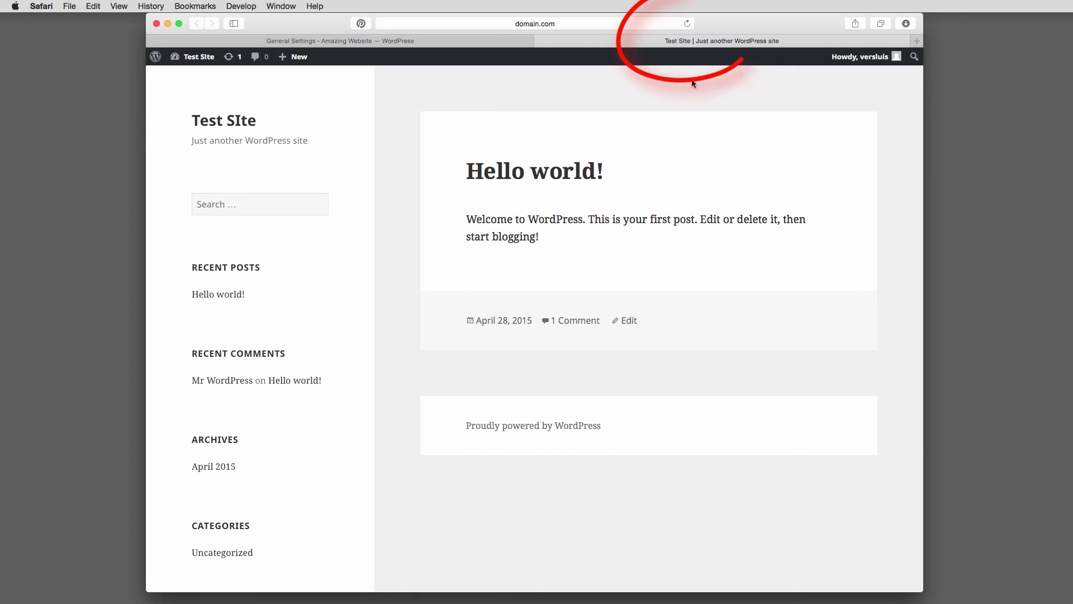
pyautogui.click(687, 23)
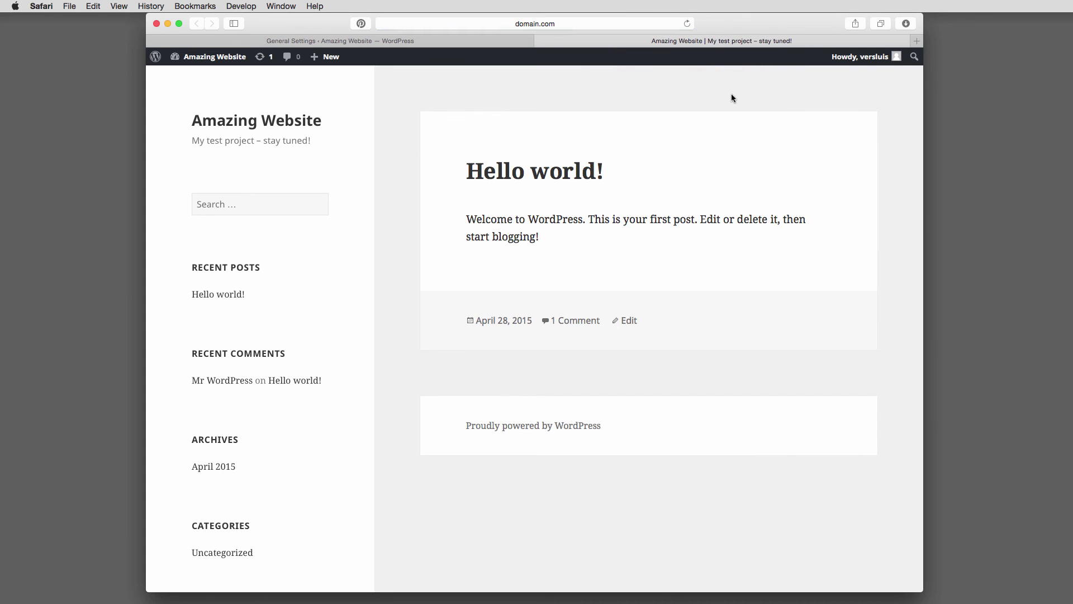